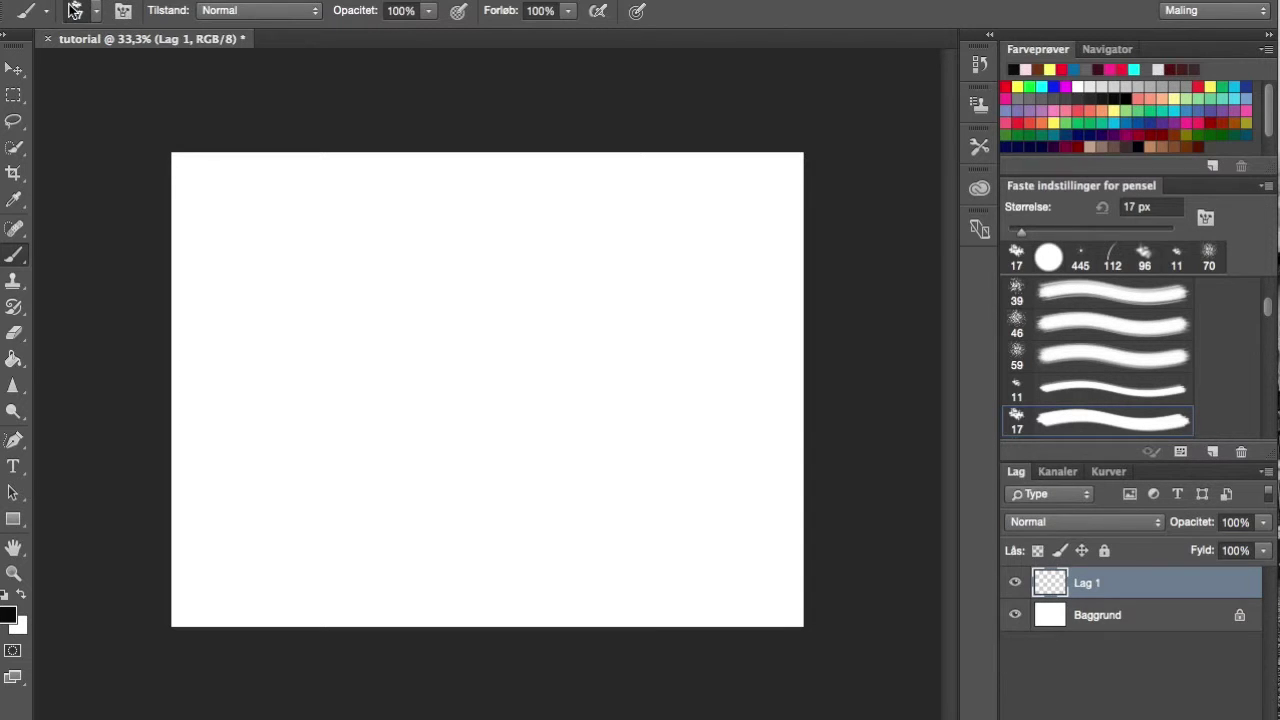
- Choose a slanted flat bristle brush from the presets and enlarge it to 40 px
{"action": "left_click", "coordinate": [97, 11]}
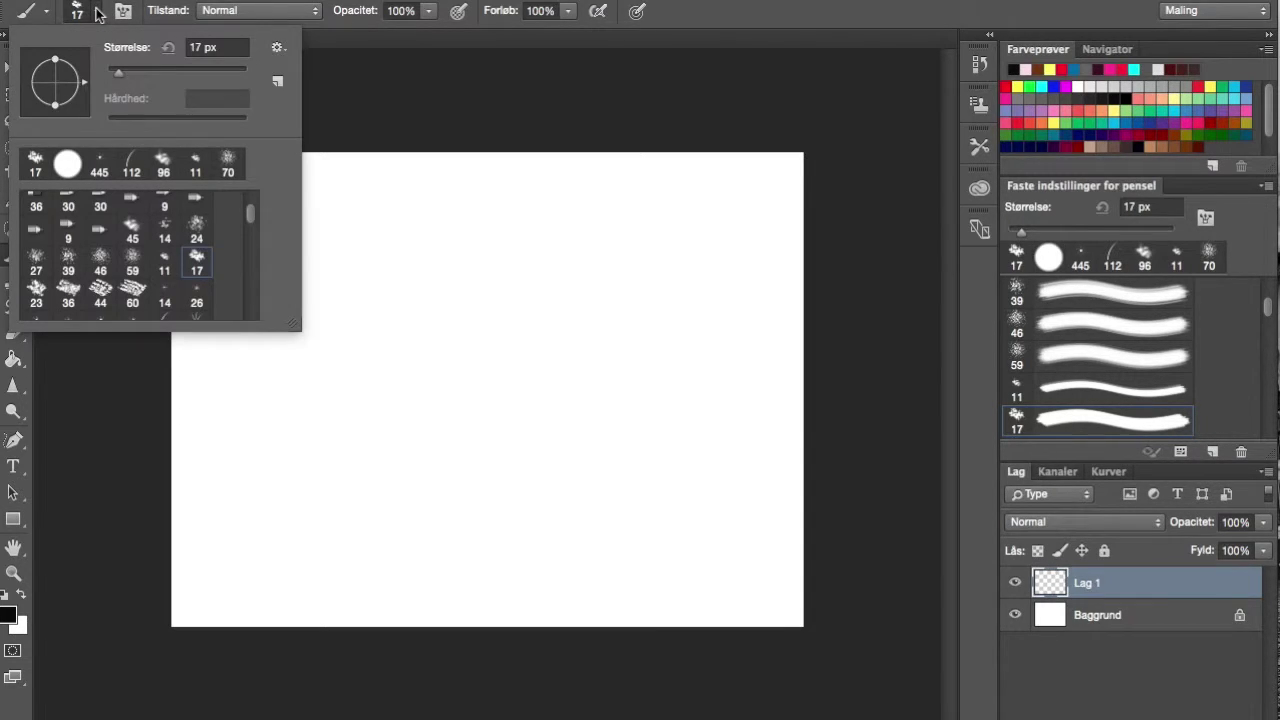
{"action": "scroll", "coordinate": [183, 233], "scroll_direction": "up", "scroll_amount": 5}
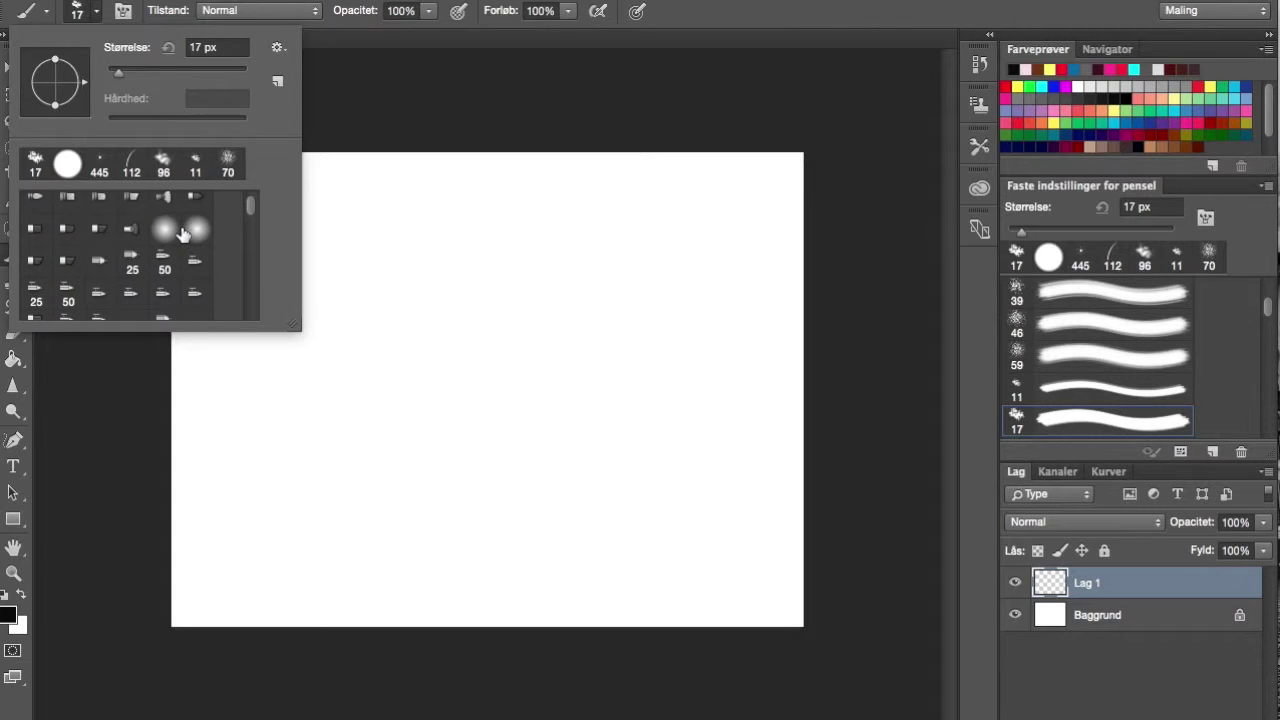
{"action": "scroll", "coordinate": [129, 212], "scroll_direction": "up", "scroll_amount": 1}
{"action": "left_click", "coordinate": [131, 241]}
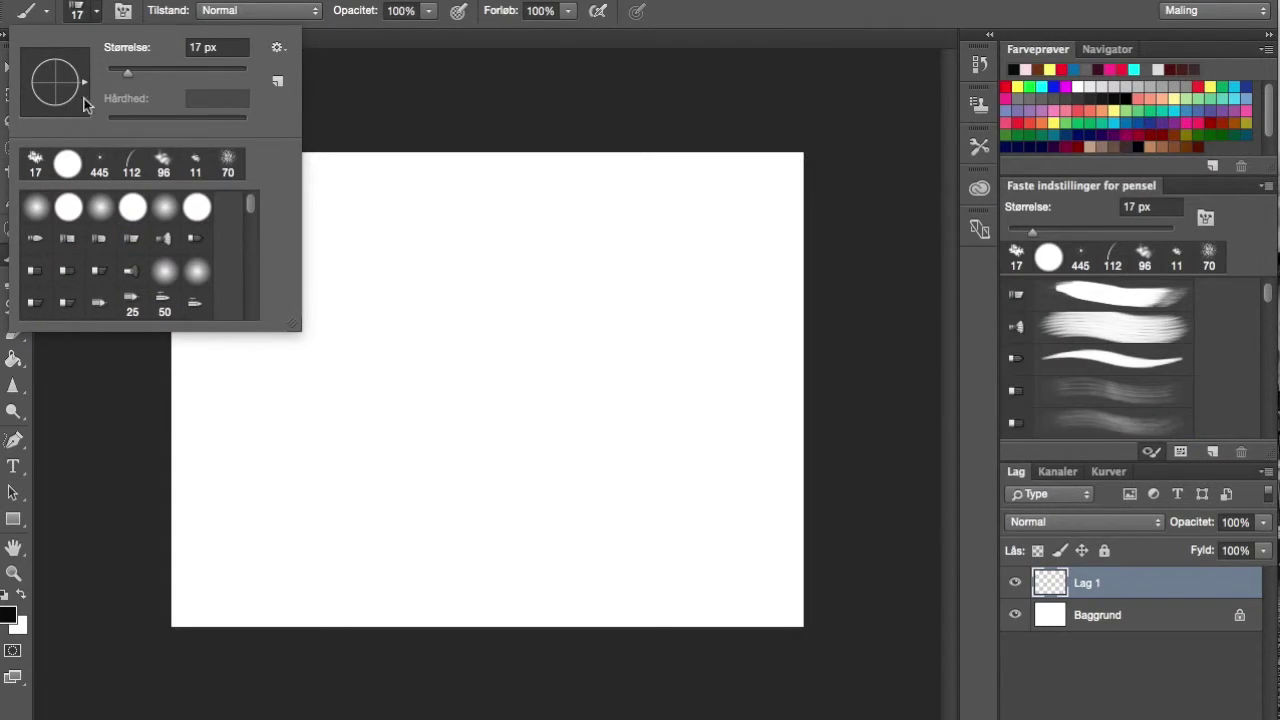
{"action": "mouse_move", "coordinate": [88, 86]}
{"action": "left_mouse_down"}
{"action": "mouse_move", "coordinate": [76, 60]}
{"action": "mouse_move", "coordinate": [52, 88]}
{"action": "mouse_move", "coordinate": [80, 110]}
{"action": "mouse_move", "coordinate": [63, 118]}
{"action": "mouse_move", "coordinate": [138, 77]}
{"action": "mouse_move", "coordinate": [223, 77]}
{"action": "mouse_move", "coordinate": [137, 83]}
{"action": "left_mouse_up"}
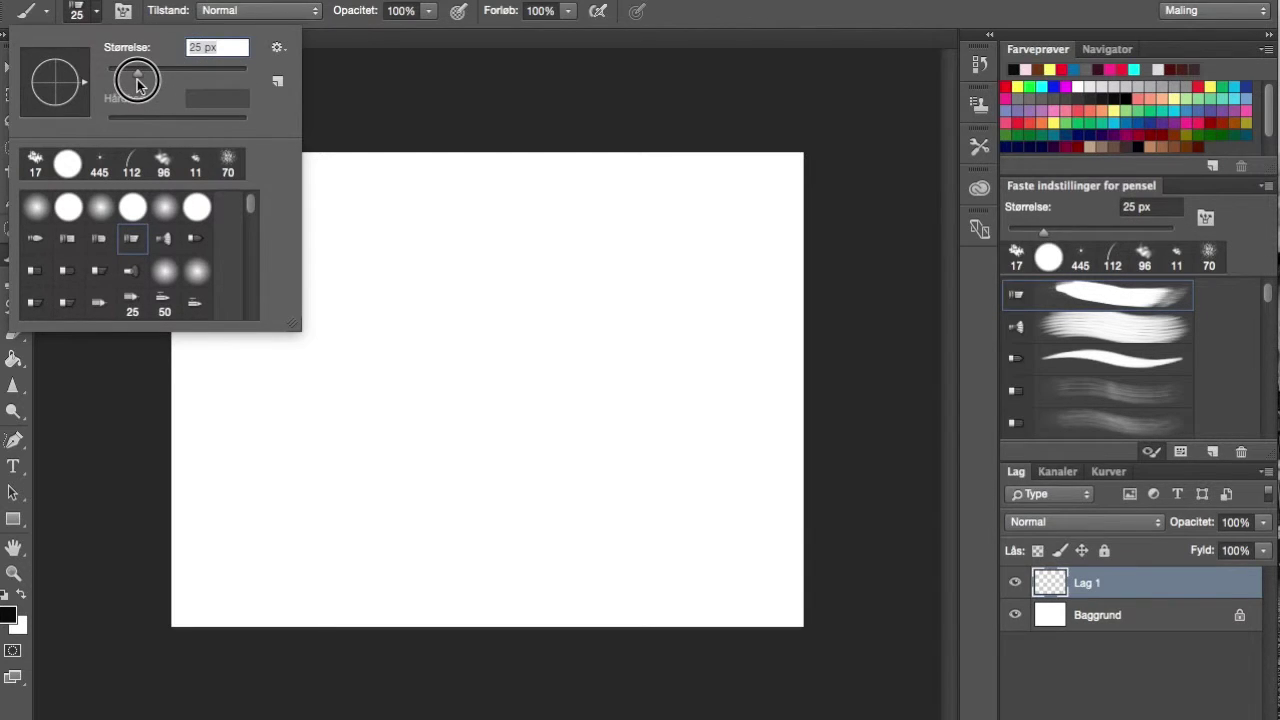
{"action": "left_click", "coordinate": [370, 179]}
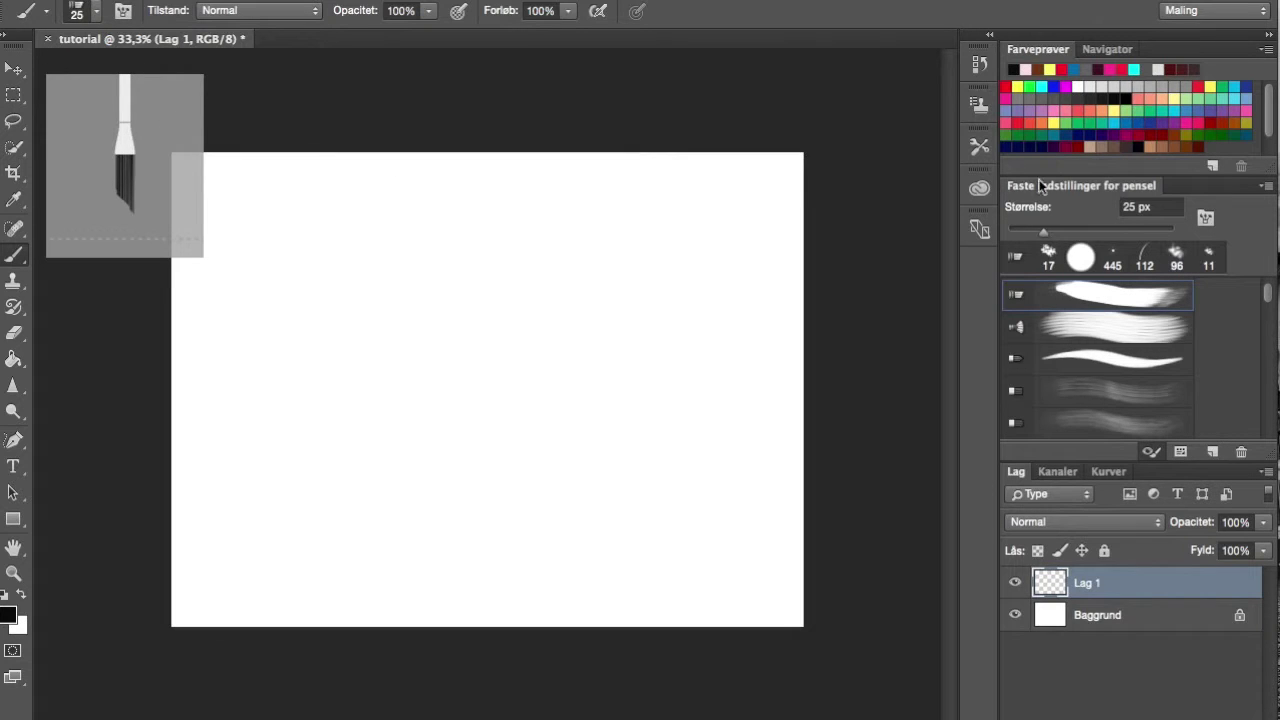
{"action": "mouse_move", "coordinate": [1045, 231]}
{"action": "left_mouse_down"}
{"action": "mouse_move", "coordinate": [1126, 238]}
{"action": "mouse_move", "coordinate": [1066, 238]}
{"action": "left_mouse_up"}
- Stamp a dark brown 433 px circle slightly above the canvas centre as the bear's head, using the tapered hard round brush
{"action": "scroll", "coordinate": [1098, 320], "scroll_direction": "up", "scroll_amount": 5}
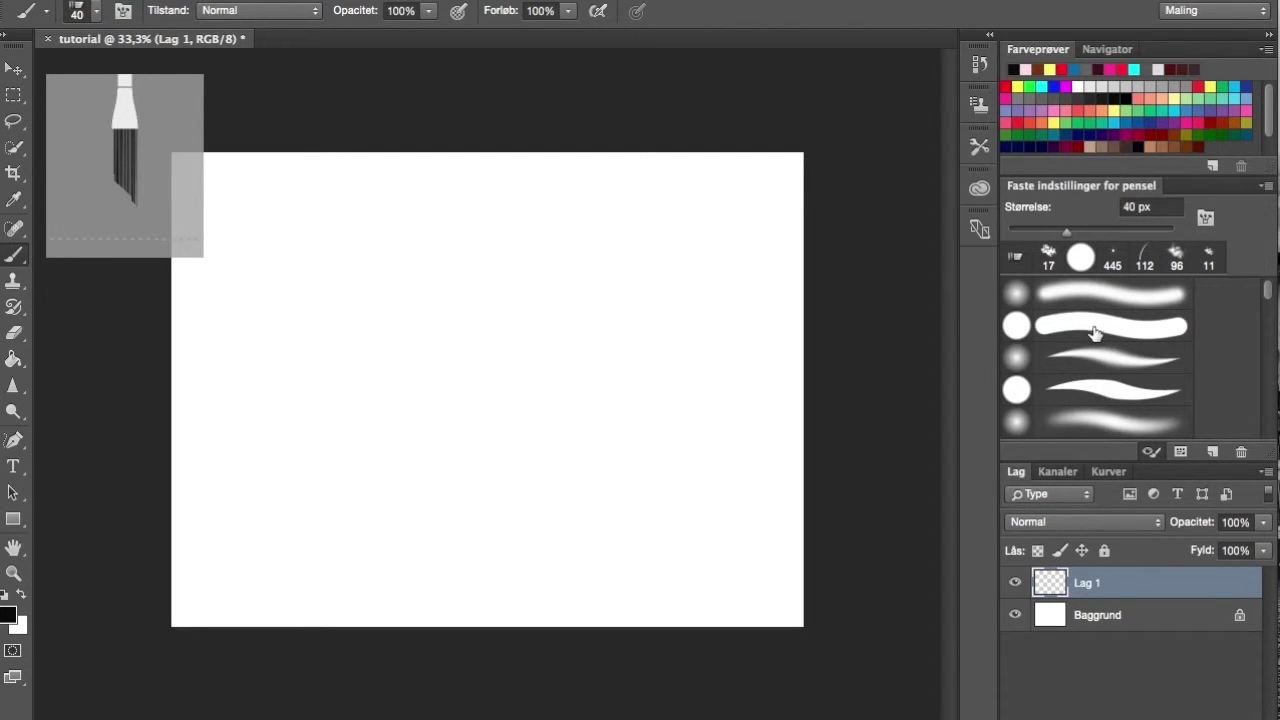
{"action": "left_click", "coordinate": [1093, 326]}
{"action": "left_click", "coordinate": [1095, 392]}
{"action": "left_click_drag", "start_coordinate": [1076, 228], "coordinate": [1120, 236]}
{"action": "left_click", "coordinate": [1209, 121]}
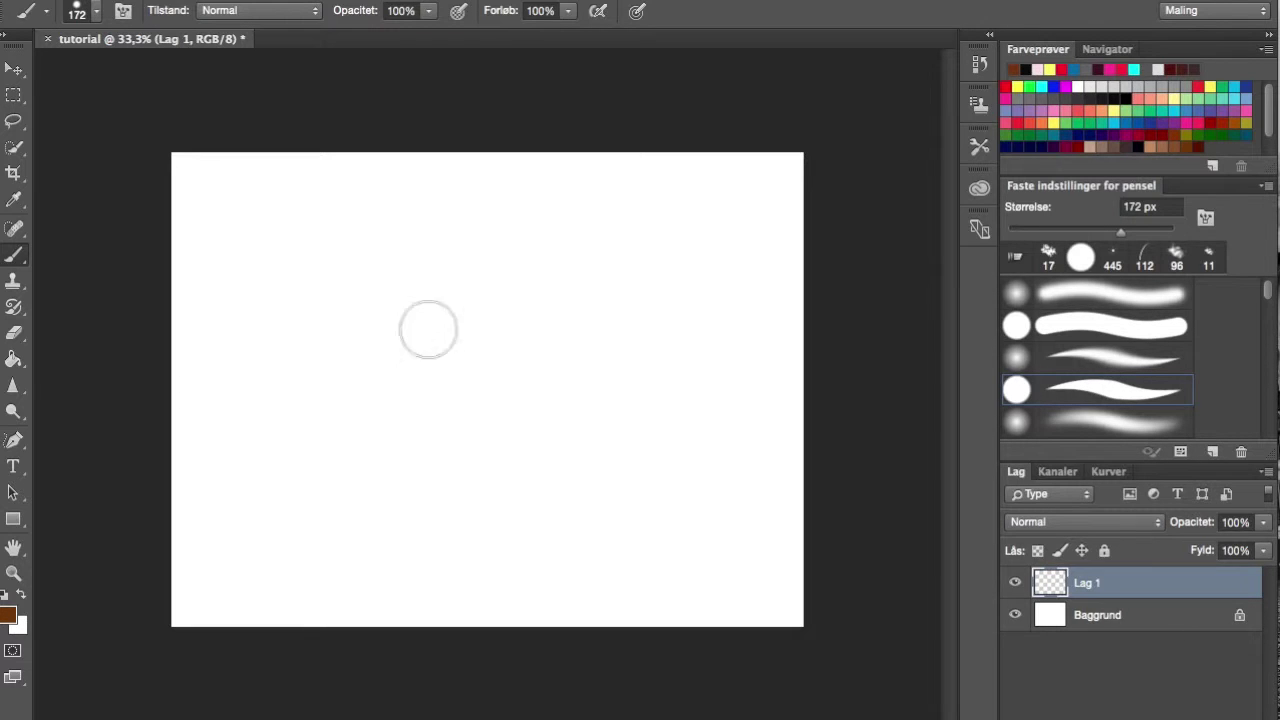
{"action": "left_click", "coordinate": [1151, 236]}
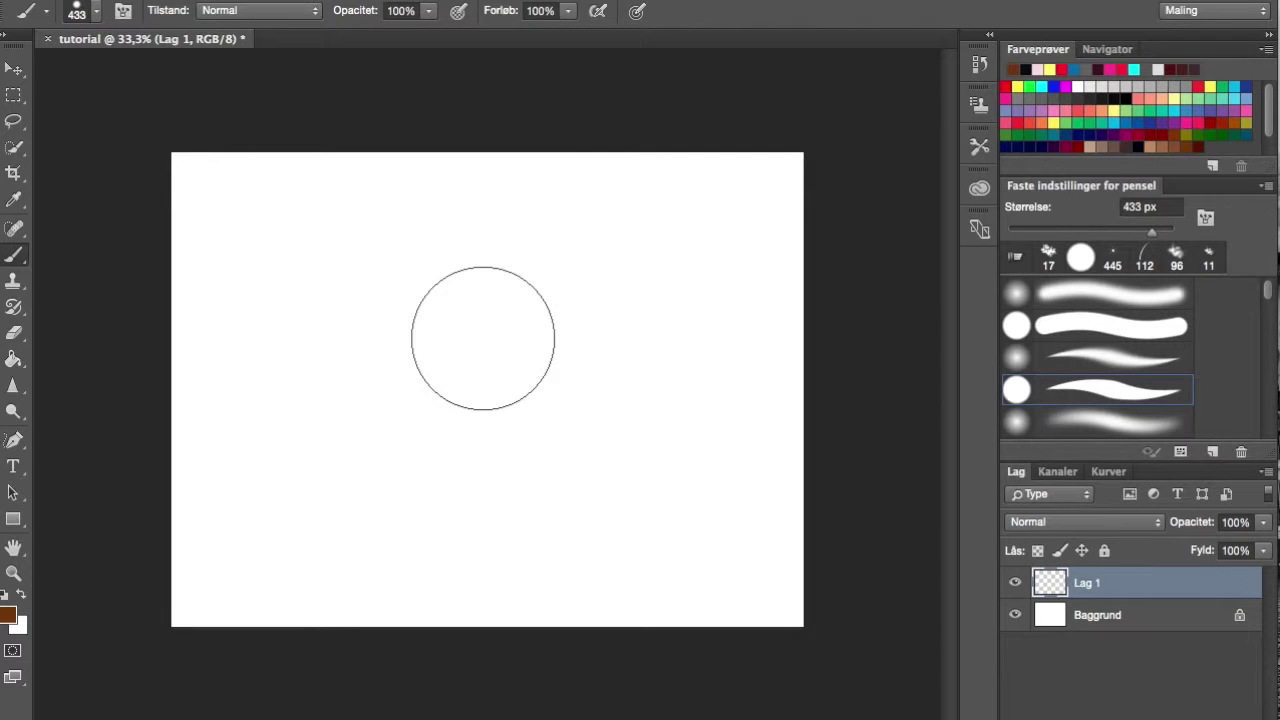
{"action": "left_click", "coordinate": [485, 344]}
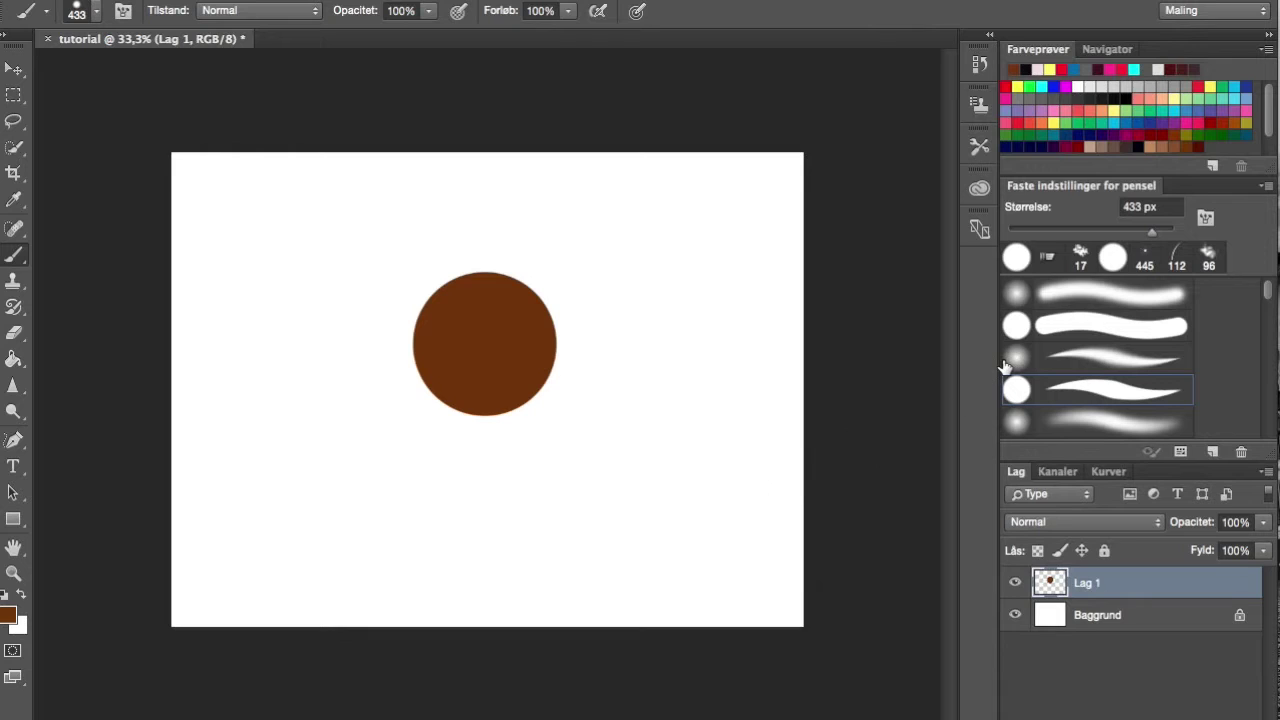
- Stamp two brown 191 px circles on the head's upper left and upper right edges as ears
{"action": "left_click_drag", "start_coordinate": [1140, 231], "coordinate": [1129, 233]}
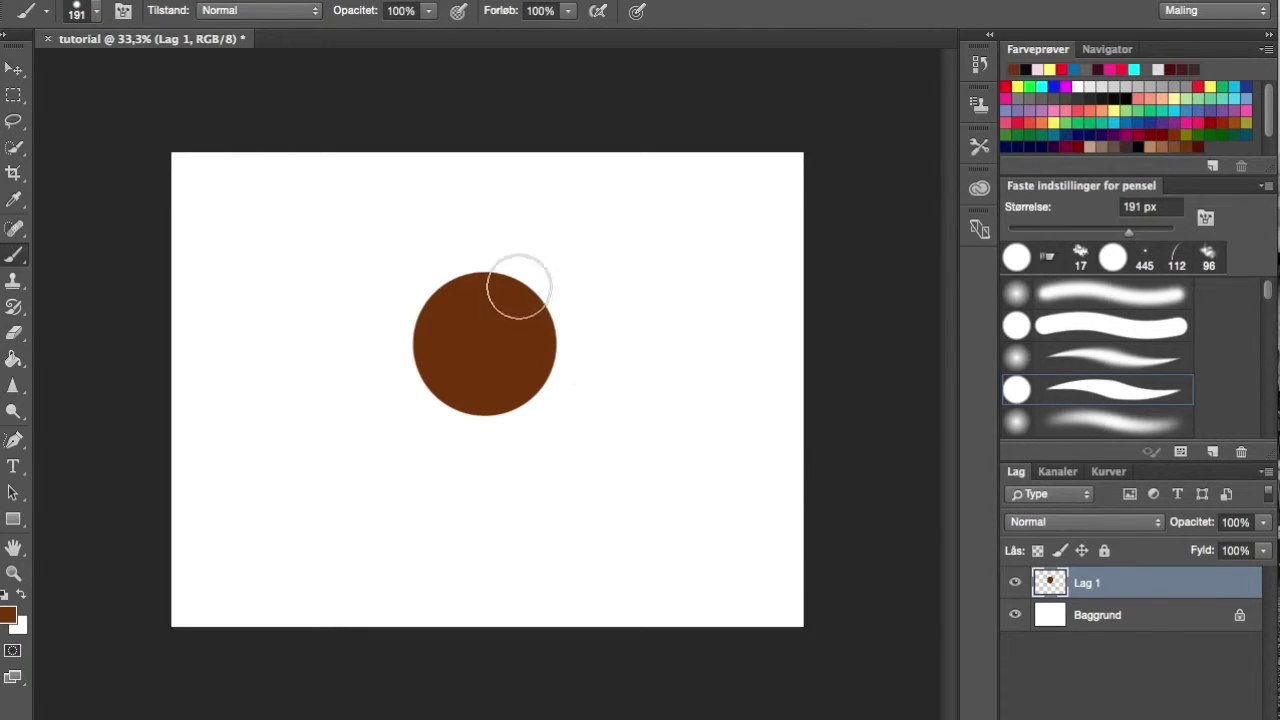
{"action": "left_click", "coordinate": [555, 298]}
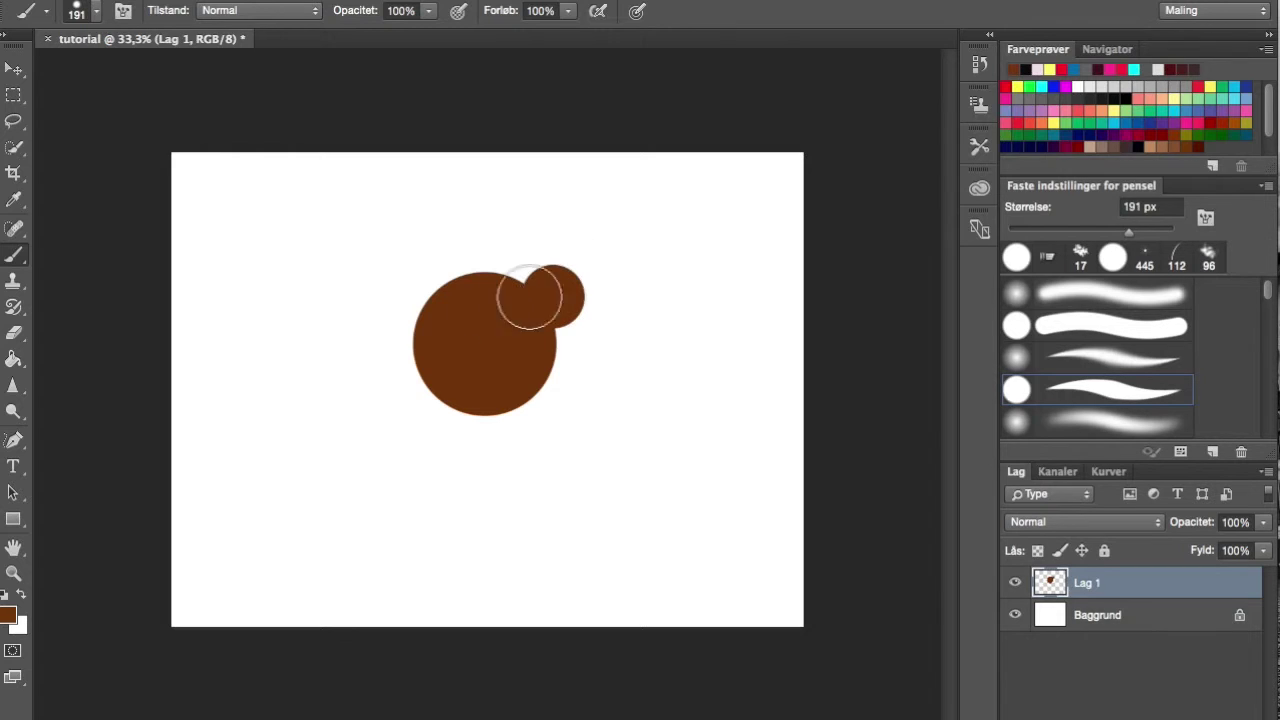
{"action": "left_click", "coordinate": [410, 295]}
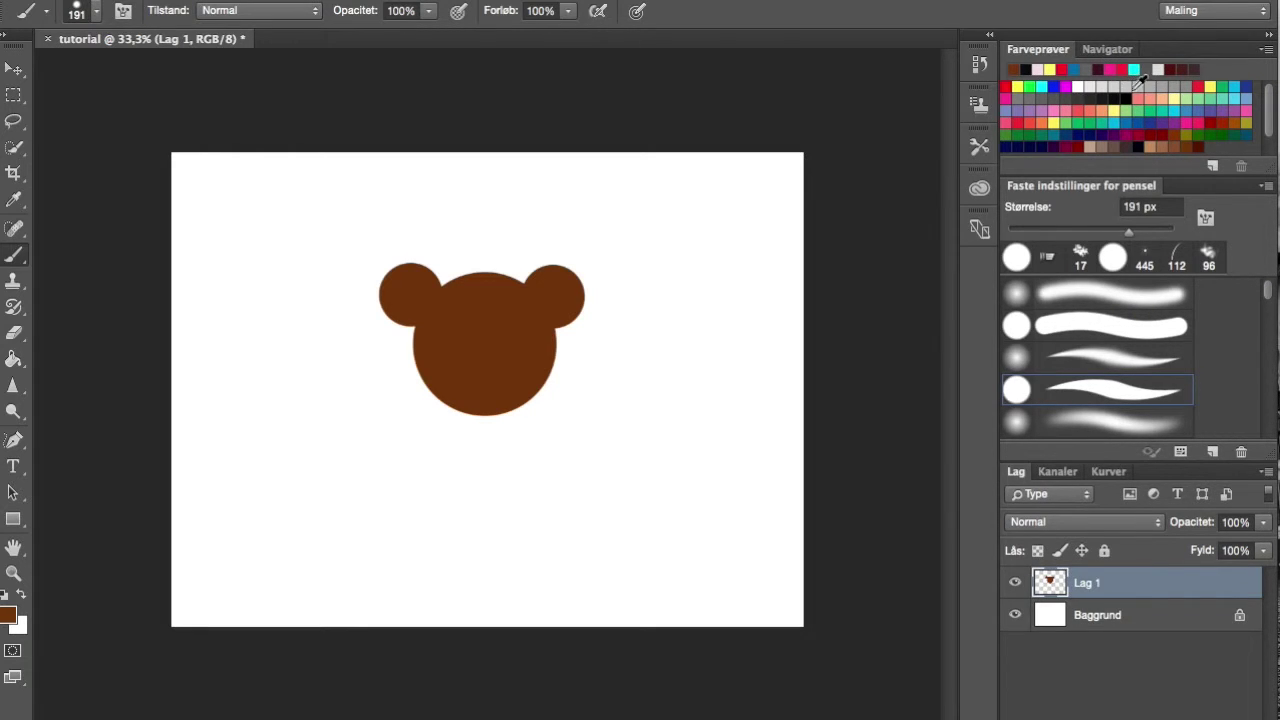
- Stamp two black 97 px dots side by side in the upper half of the face as eyes
{"action": "left_click", "coordinate": [1025, 68]}
{"action": "left_click", "coordinate": [1107, 232]}
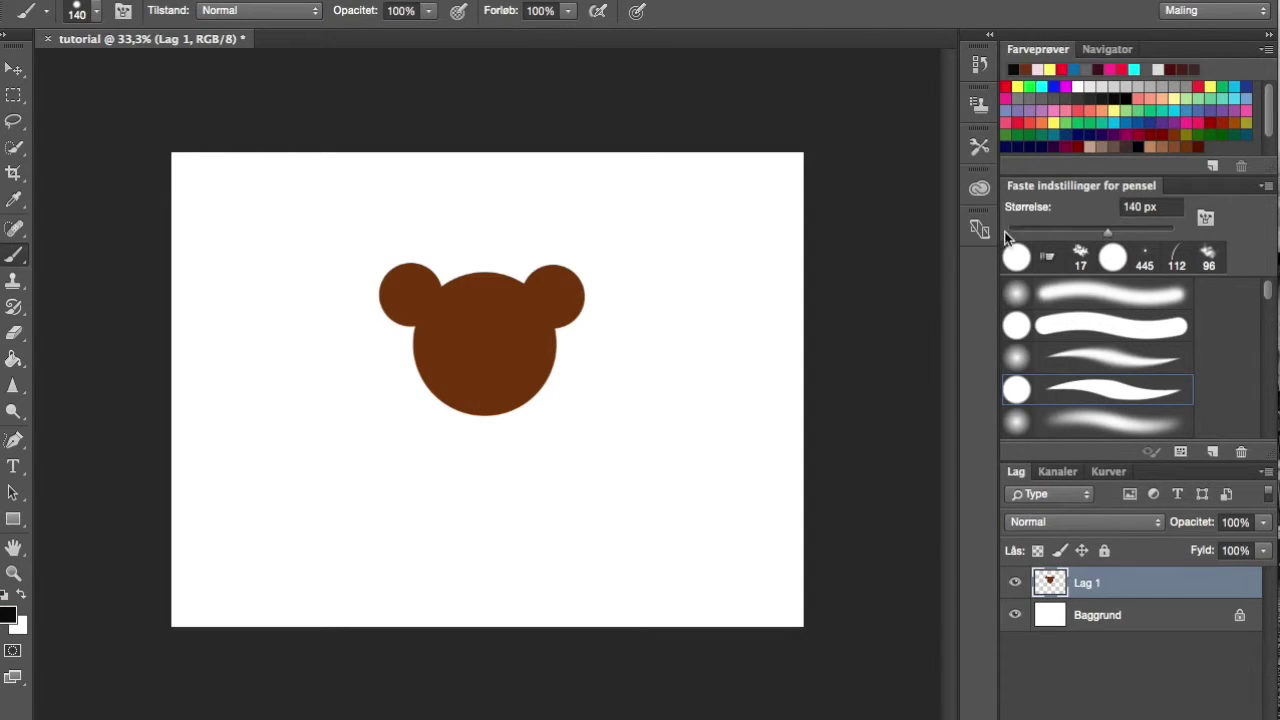
{"action": "left_click", "coordinate": [1087, 232]}
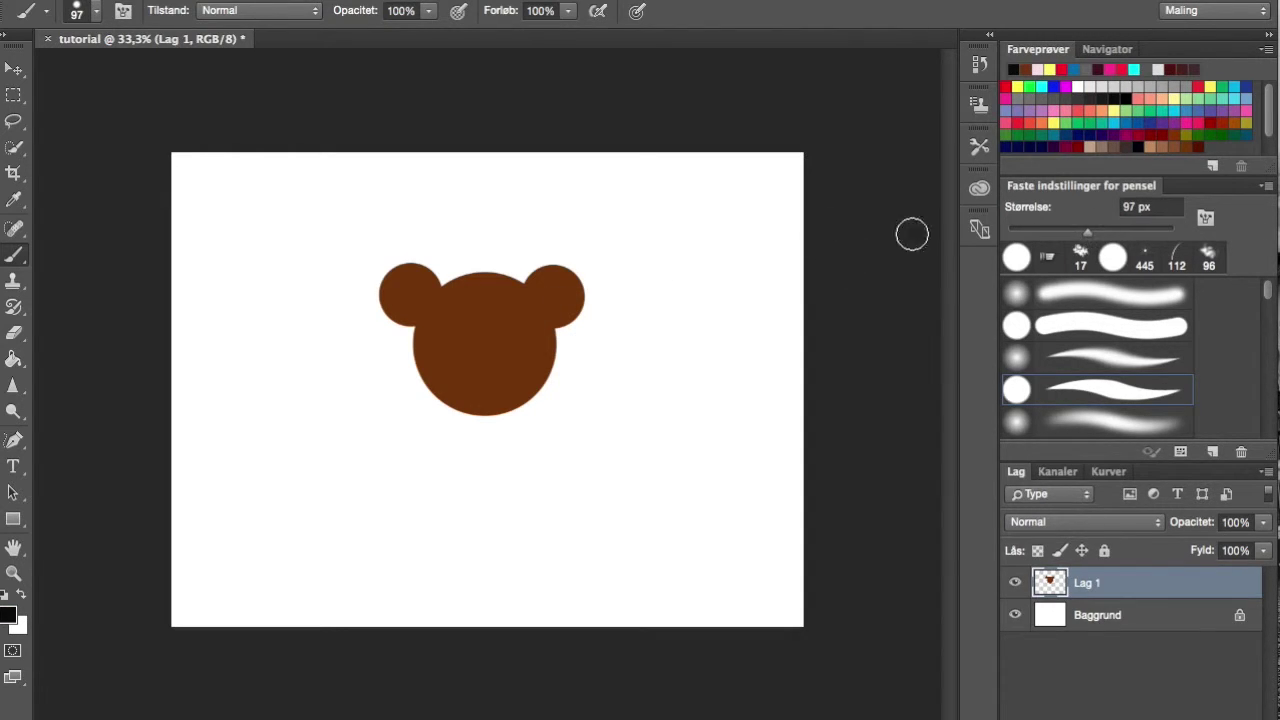
{"action": "left_click", "coordinate": [510, 318]}
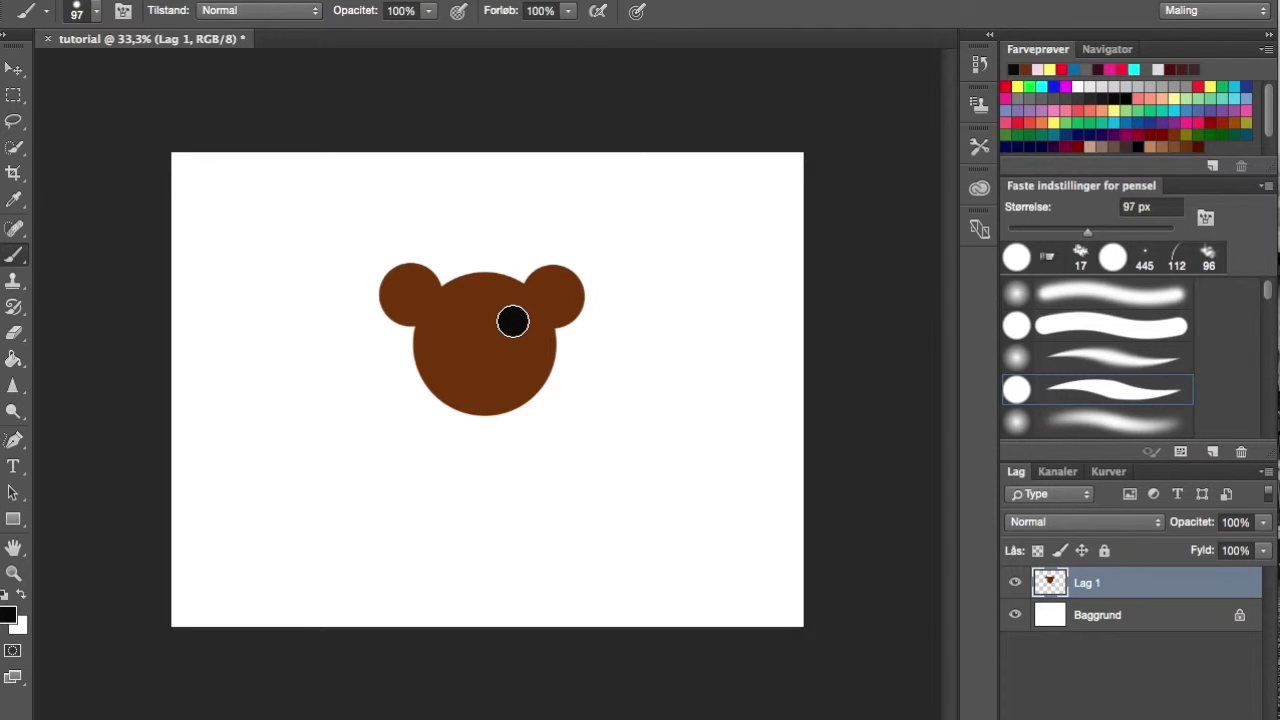
{"action": "left_click", "coordinate": [463, 323]}
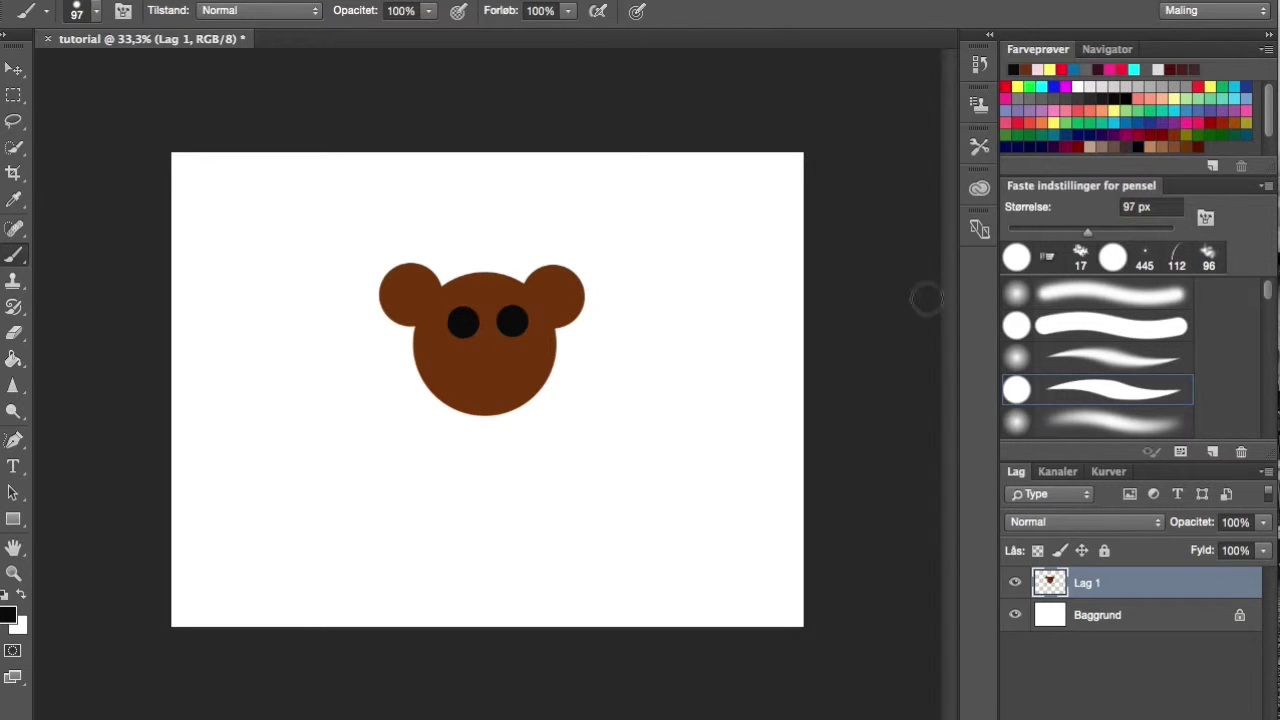
- Stamp a white 68 px dot near the top of each black eye
{"action": "left_click_drag", "start_coordinate": [1083, 232], "coordinate": [1077, 232]}
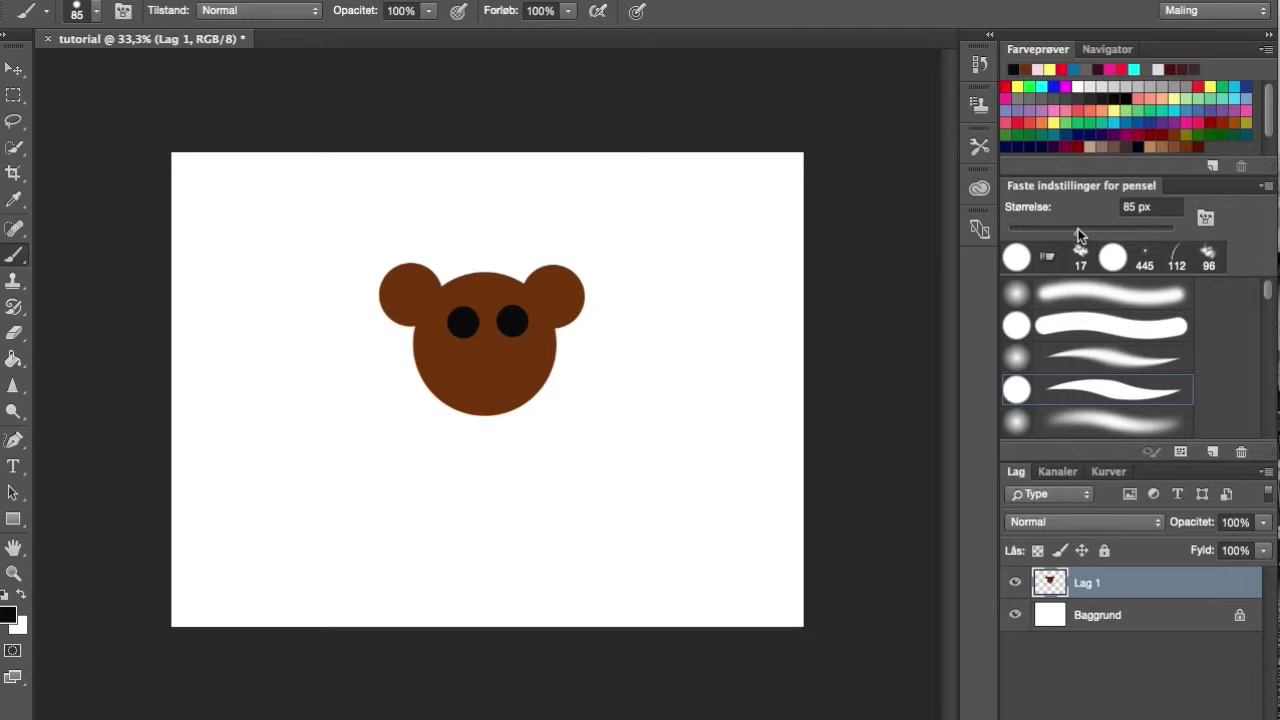
{"action": "left_click", "coordinate": [1084, 86]}
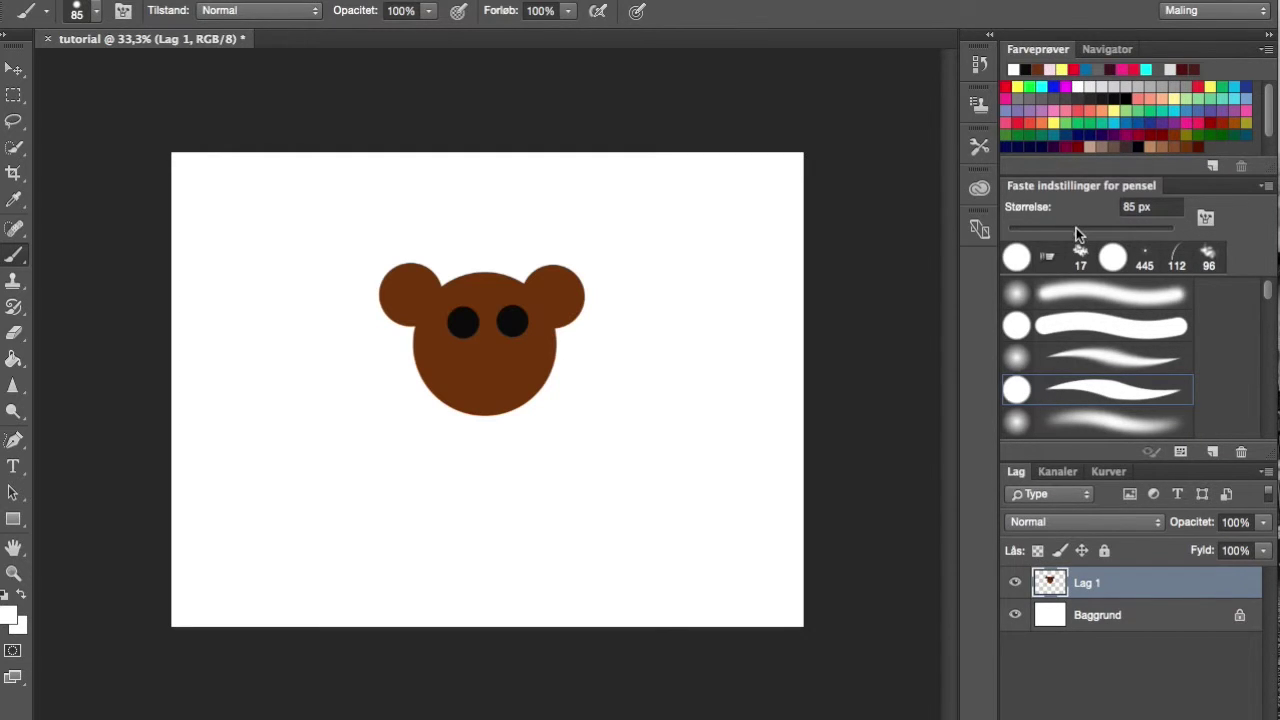
{"action": "left_click_drag", "start_coordinate": [1075, 232], "coordinate": [1069, 232]}
{"action": "left_click", "coordinate": [514, 317]}
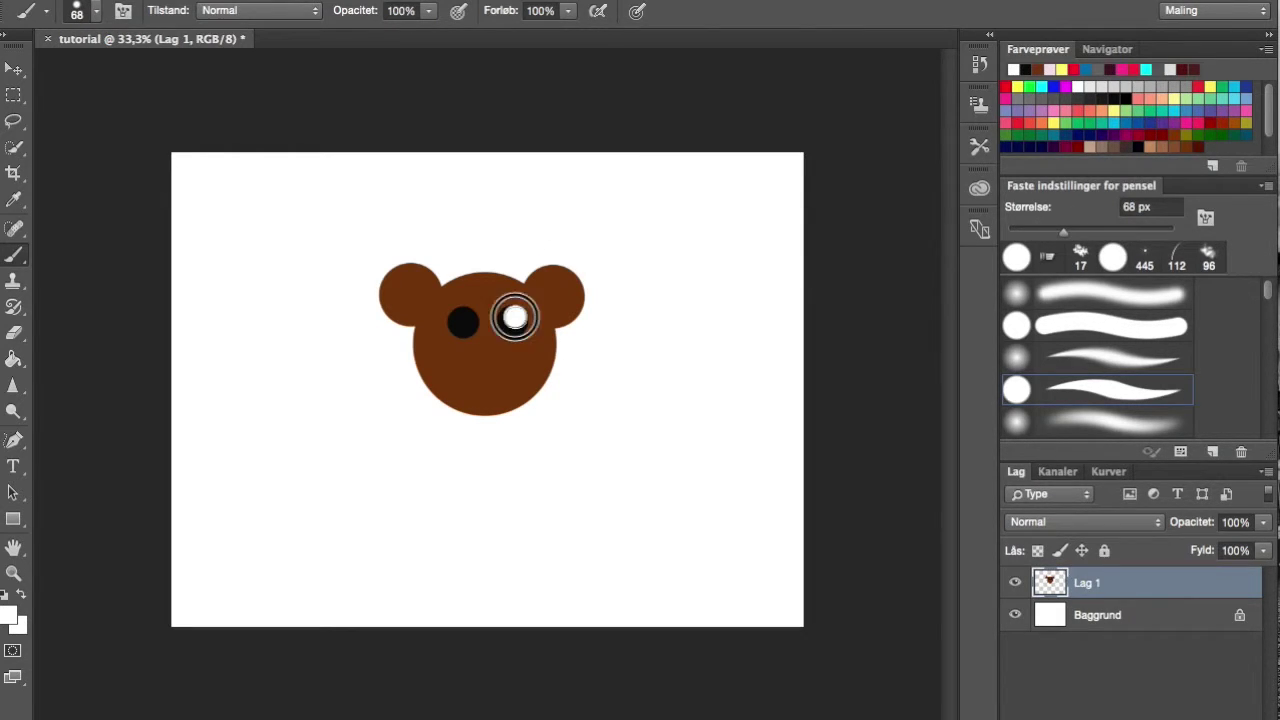
{"action": "left_click", "coordinate": [463, 318]}
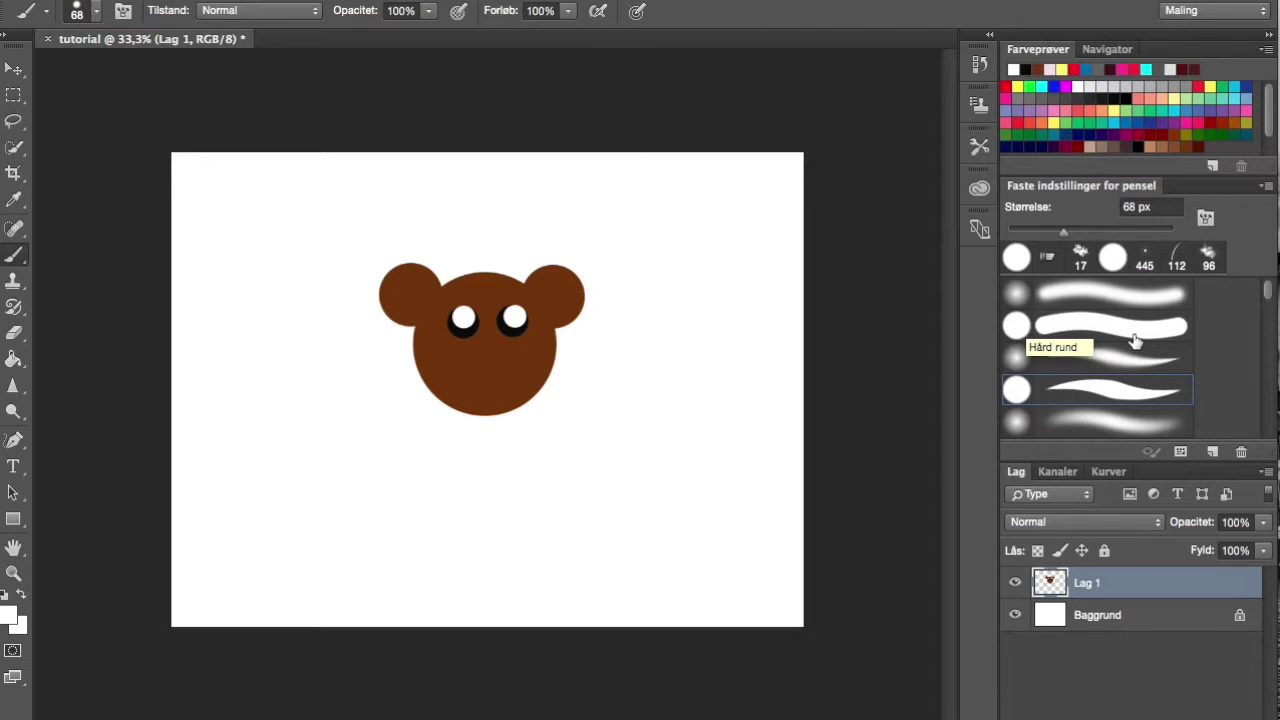
- Enable Spredning for the brush at 463% and paint a pale pink vertical test stroke left of the bear
{"action": "left_click", "coordinate": [1206, 218]}
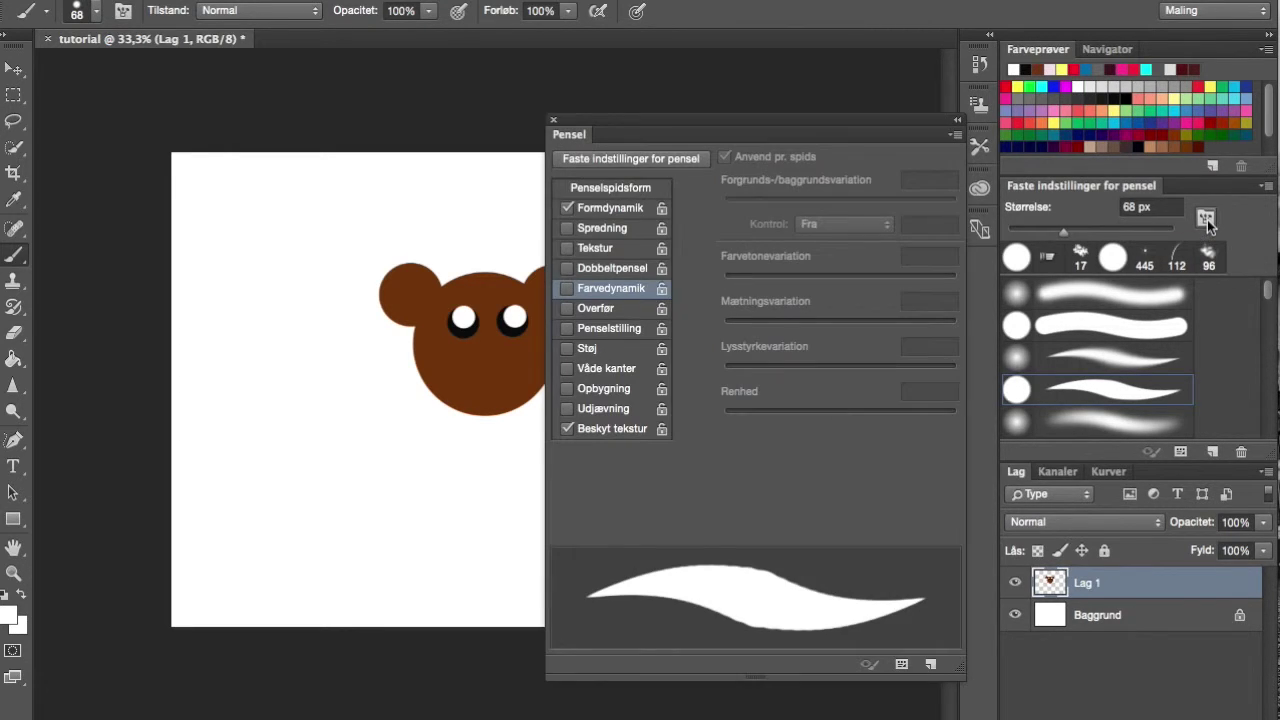
{"action": "left_click_drag", "start_coordinate": [884, 116], "coordinate": [900, 86]}
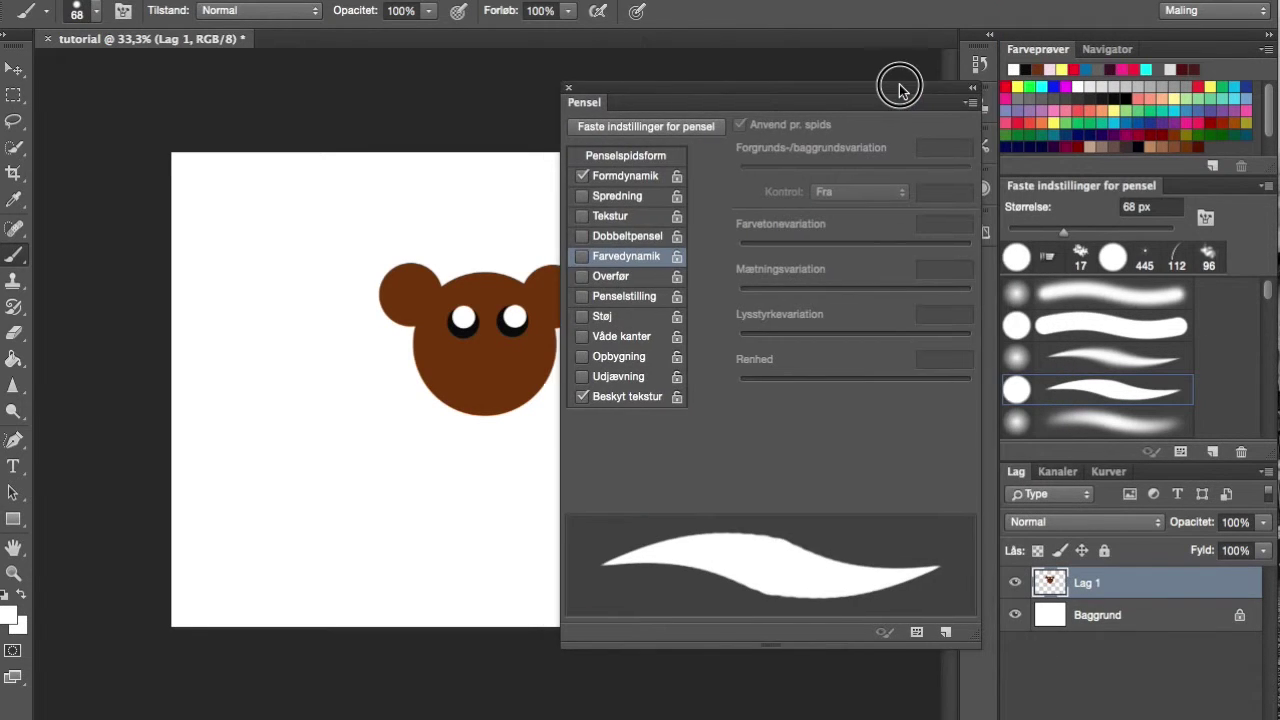
{"action": "left_click", "coordinate": [640, 159]}
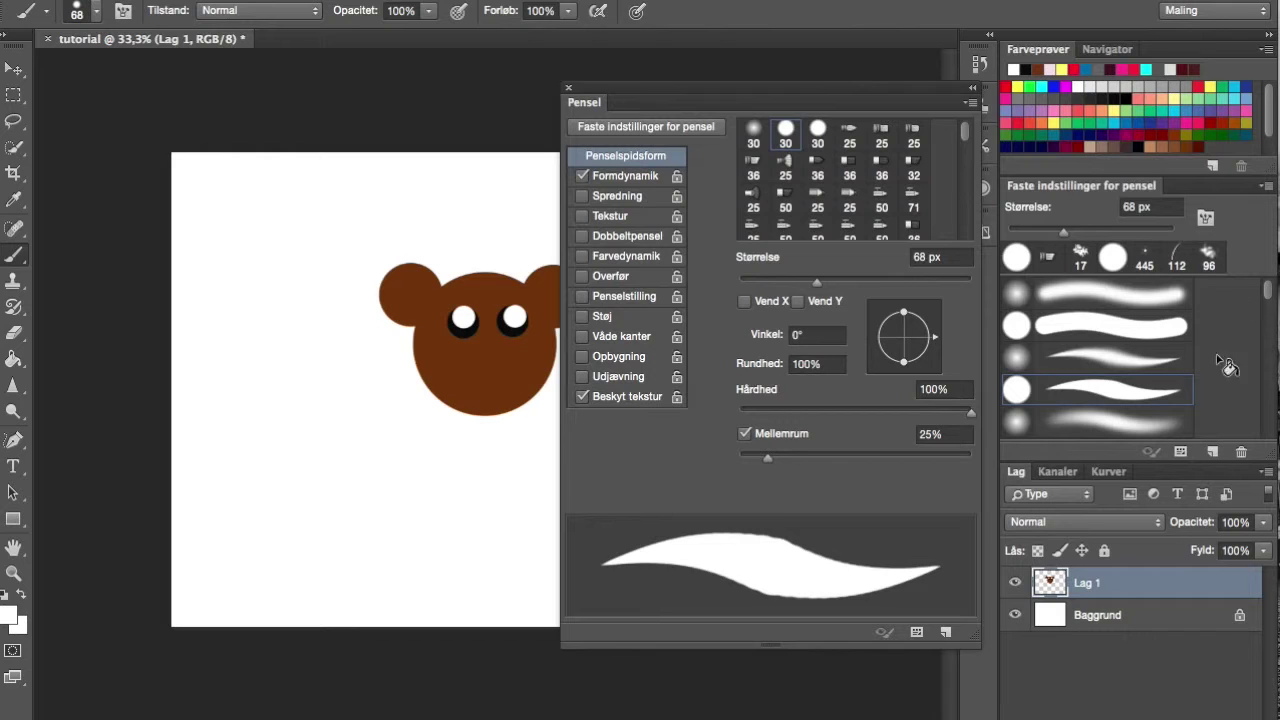
{"action": "left_click", "coordinate": [634, 178]}
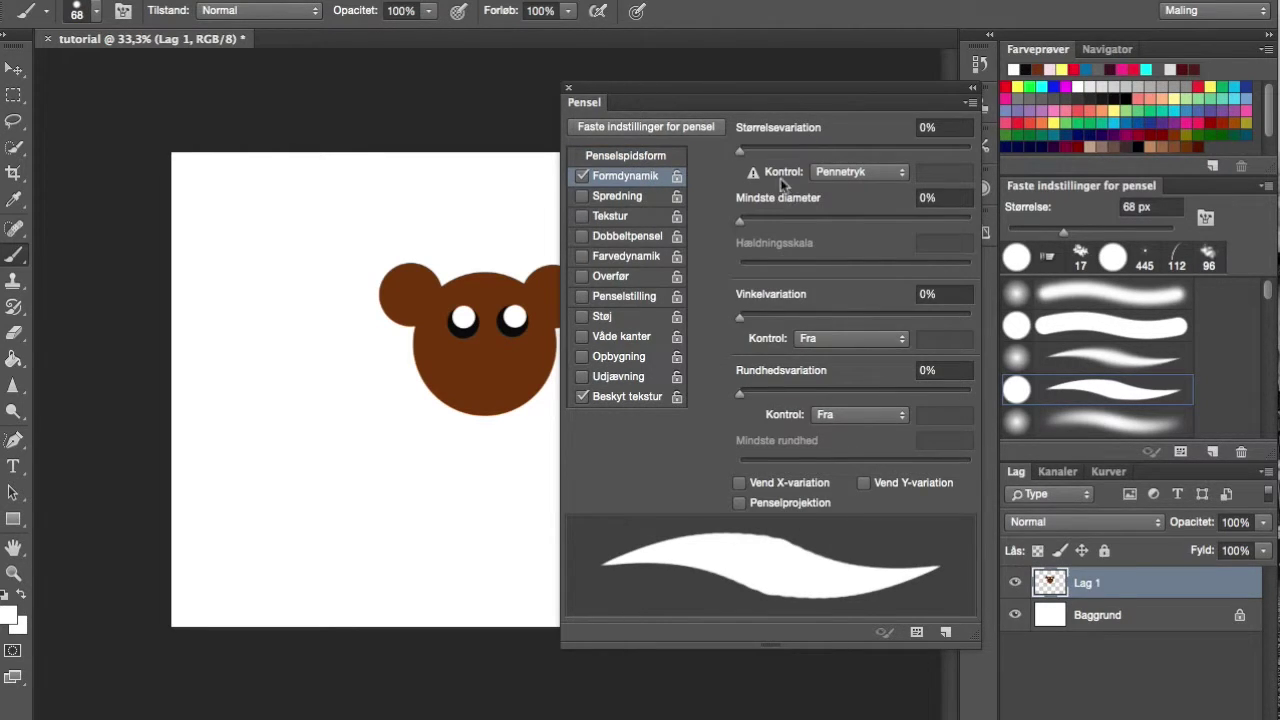
{"action": "left_click", "coordinate": [622, 200]}
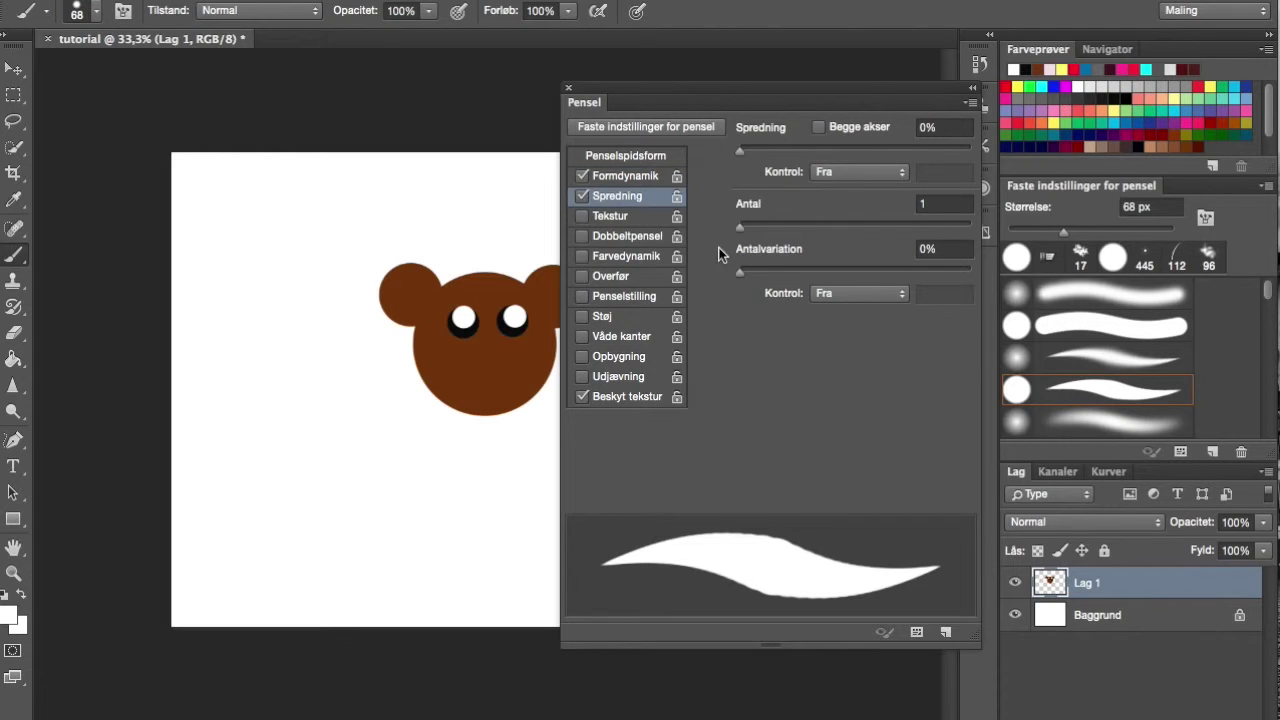
{"action": "left_click", "coordinate": [795, 148]}
{"action": "left_click_drag", "start_coordinate": [795, 148], "coordinate": [847, 150]}
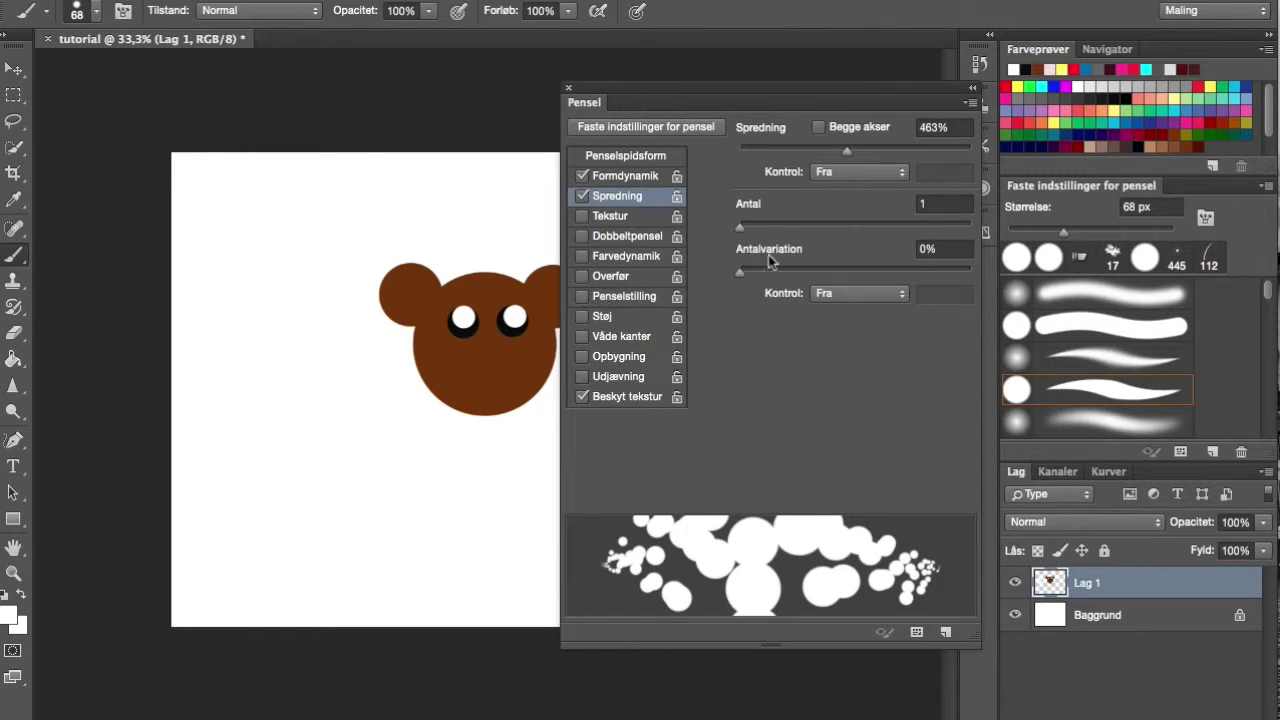
{"action": "left_click", "coordinate": [1040, 78]}
{"action": "left_click_drag", "start_coordinate": [252, 280], "coordinate": [251, 451]}
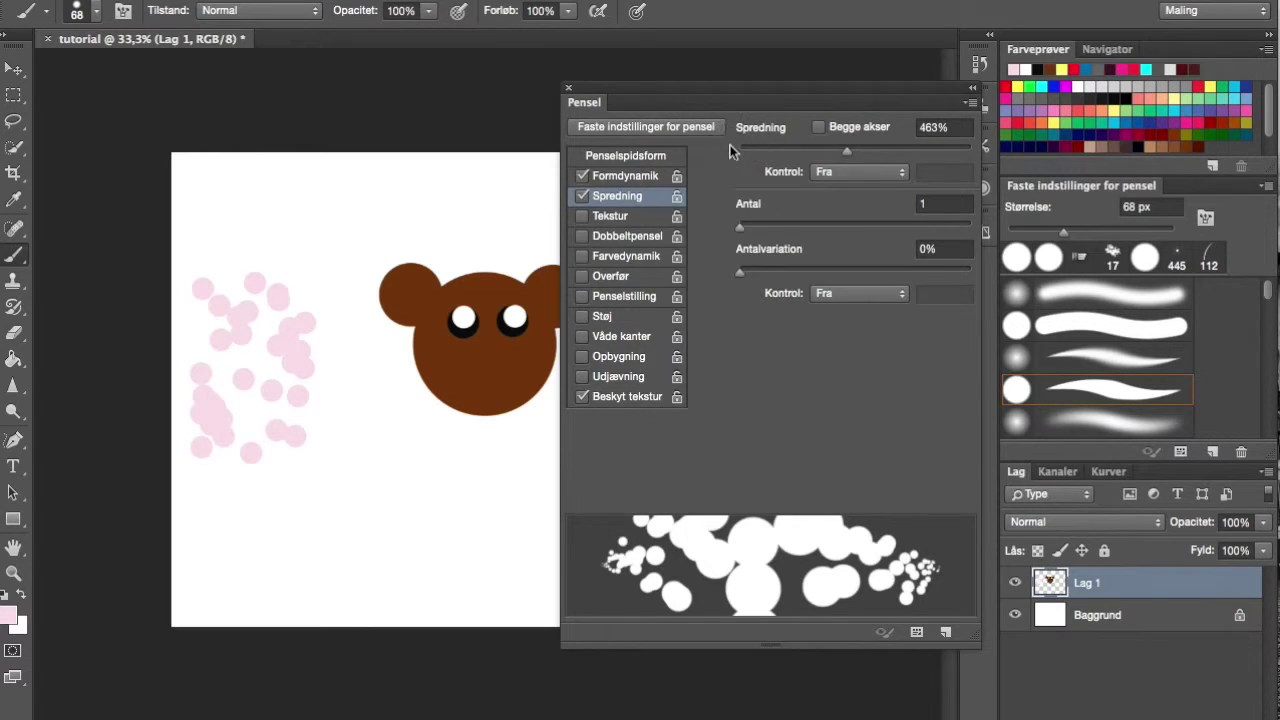
- Try a Spredning of 139% with an Antal of 3, and return both settings to their minimum
{"action": "left_click_drag", "start_coordinate": [748, 150], "coordinate": [771, 150]}
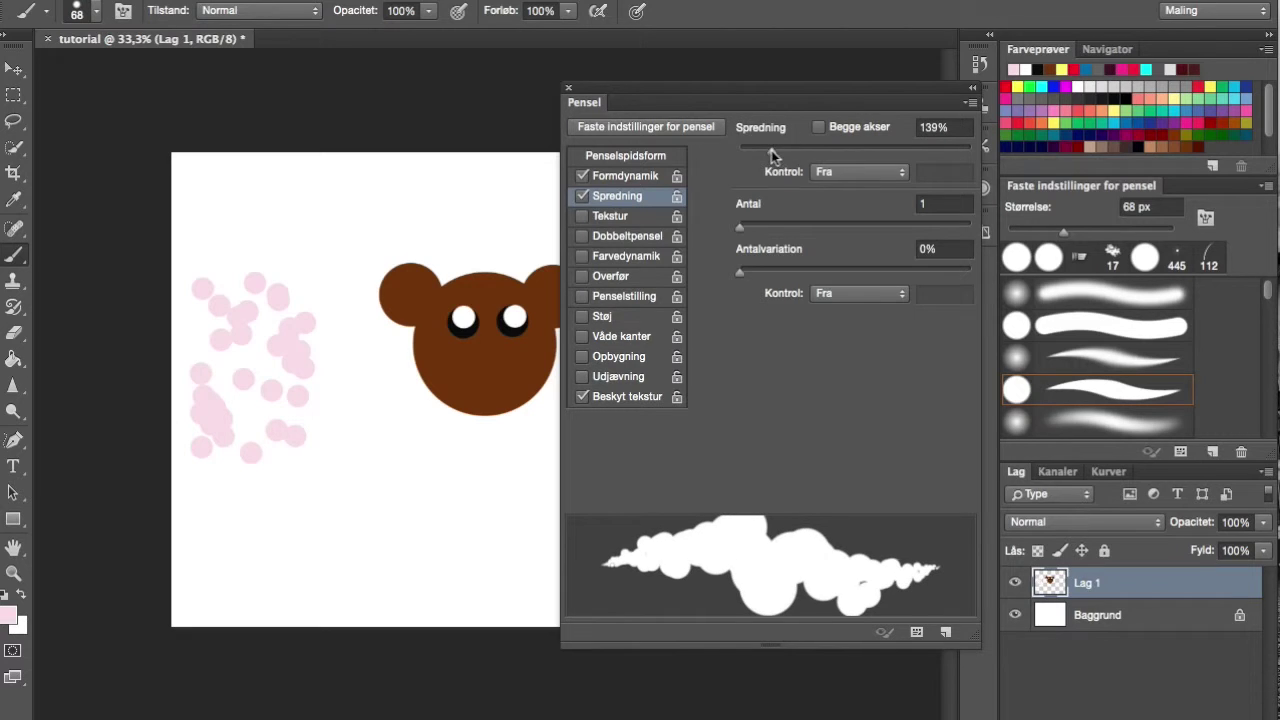
{"action": "left_click", "coordinate": [769, 228]}
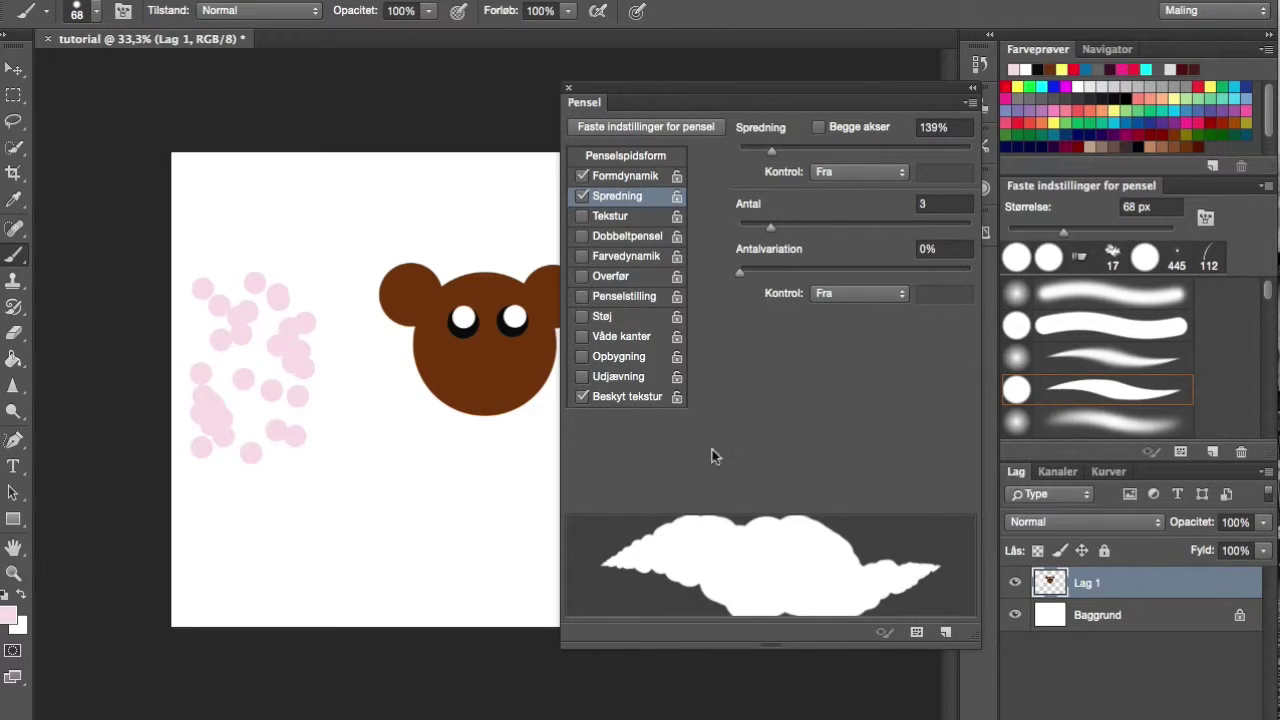
{"action": "left_click", "coordinate": [767, 230]}
{"action": "left_click_drag", "start_coordinate": [767, 230], "coordinate": [740, 230]}
{"action": "left_click_drag", "start_coordinate": [745, 148], "coordinate": [700, 158]}
- Enable the Tekstur, Dobbeltpensel, Farvedynamik and Overfør options for the brush
{"action": "left_click", "coordinate": [618, 218]}
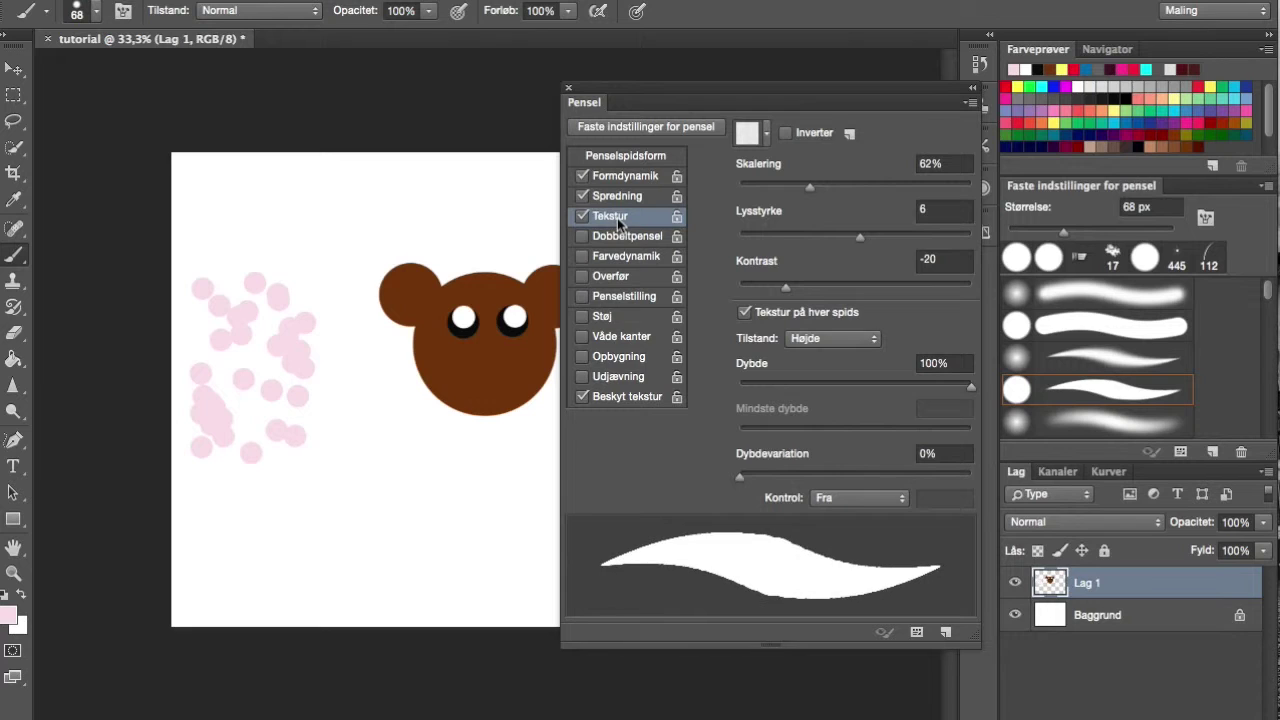
{"action": "left_click", "coordinate": [627, 238]}
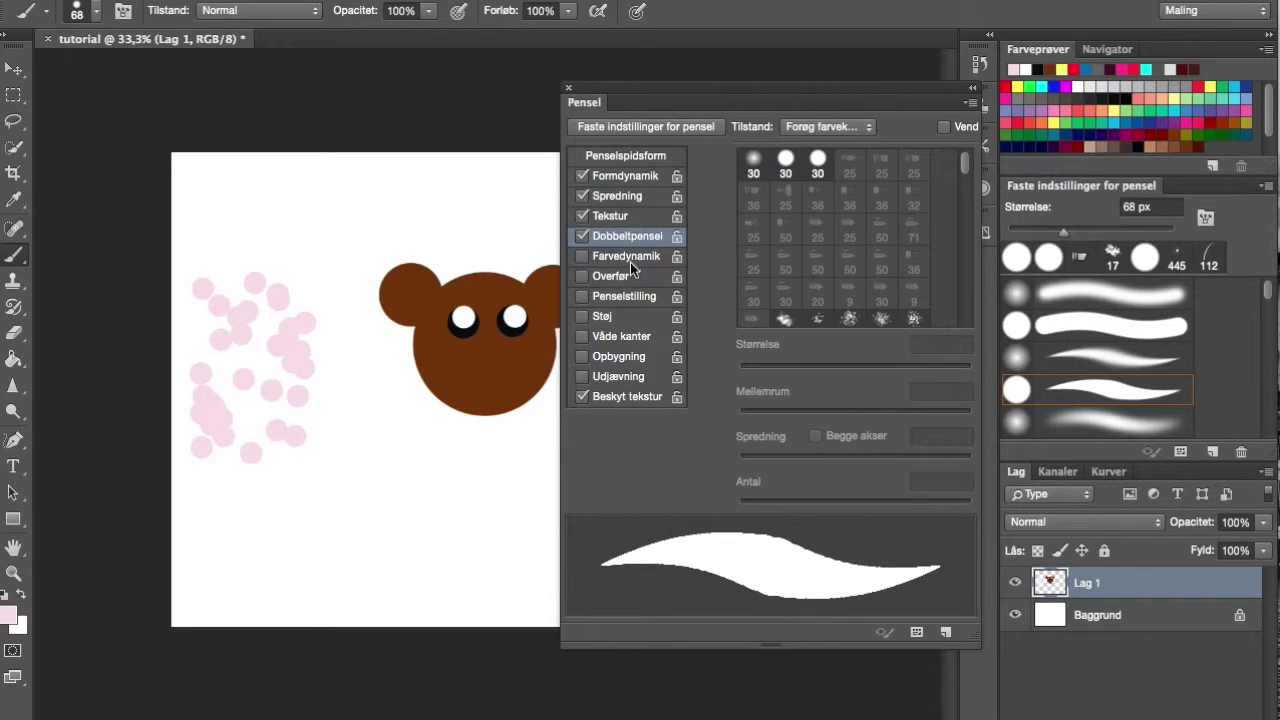
{"action": "left_click", "coordinate": [630, 261]}
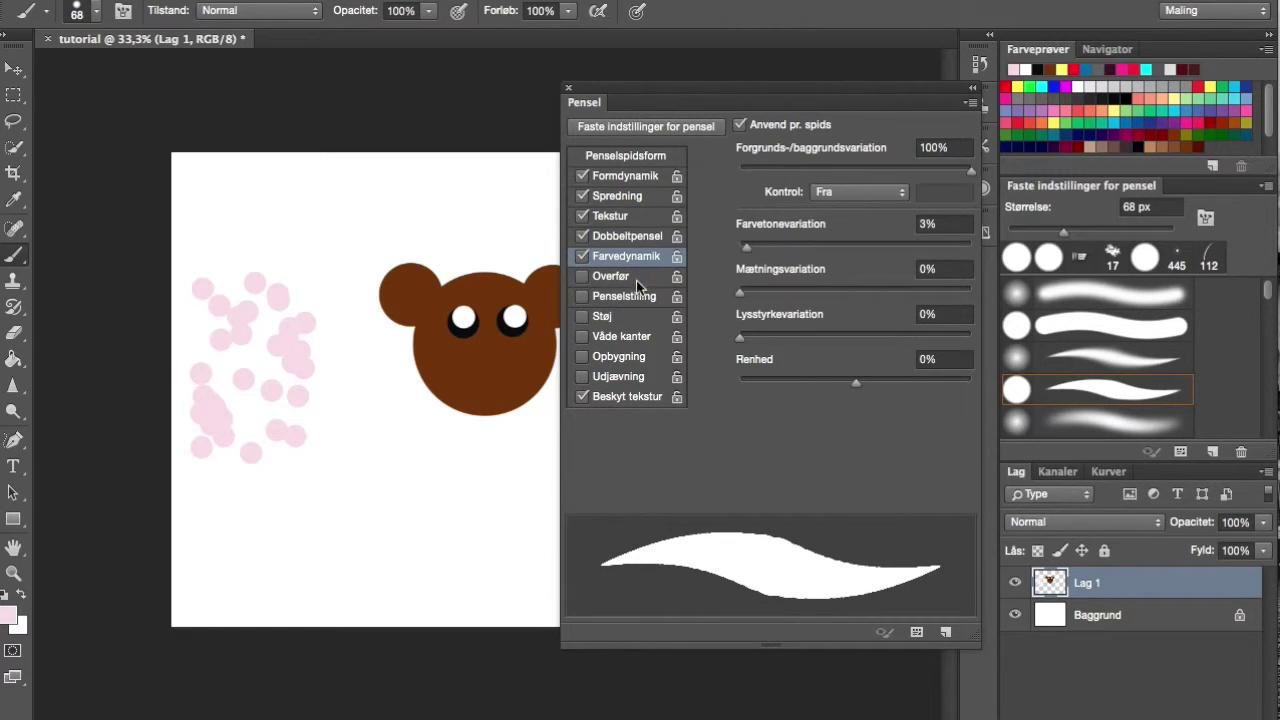
{"action": "left_click", "coordinate": [630, 281]}
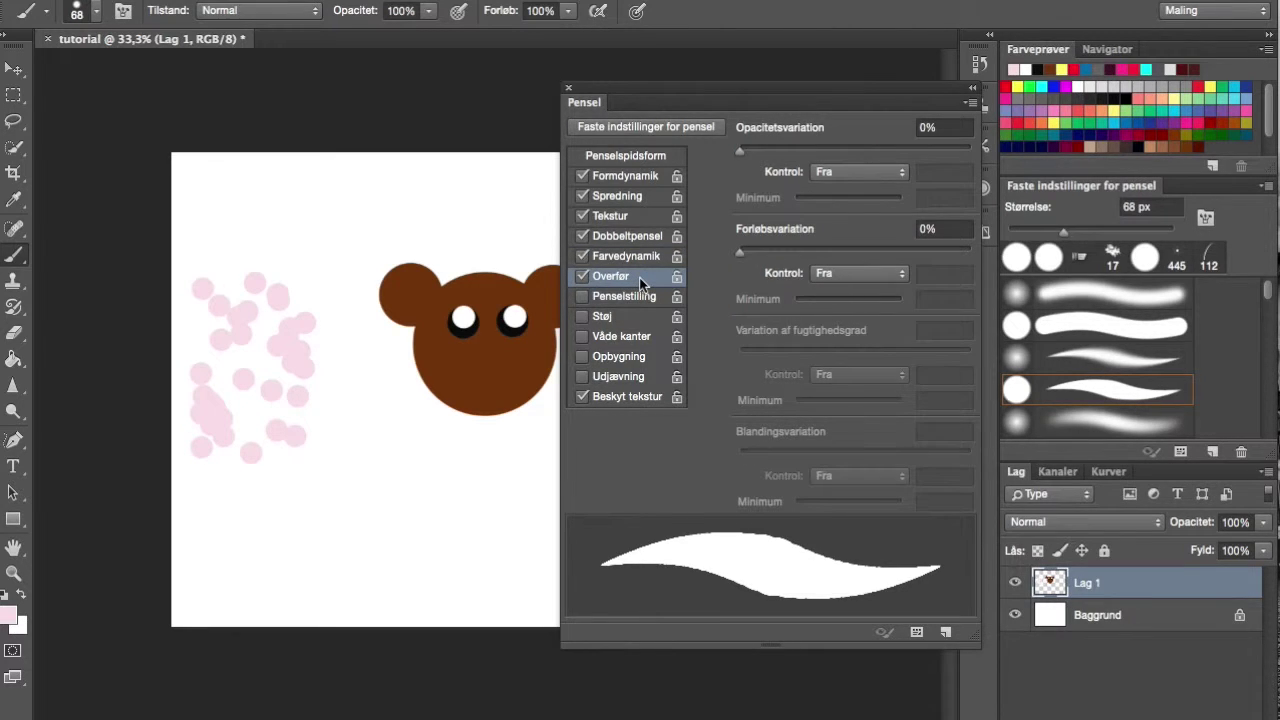
{"action": "left_click_drag", "start_coordinate": [778, 149], "coordinate": [653, 192]}
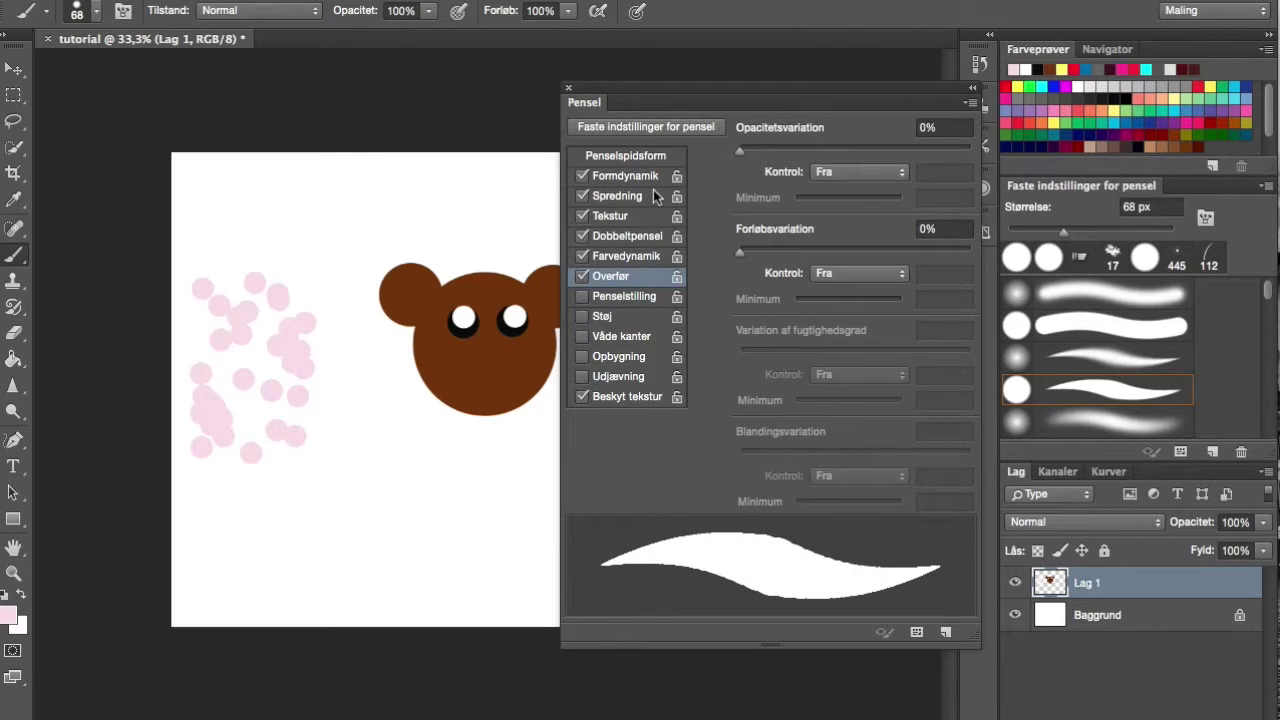
- Enable Penselstilling, Våde kanter, Udjævning and Opbygning for the brush, and close the brush settings
{"action": "left_click", "coordinate": [637, 302]}
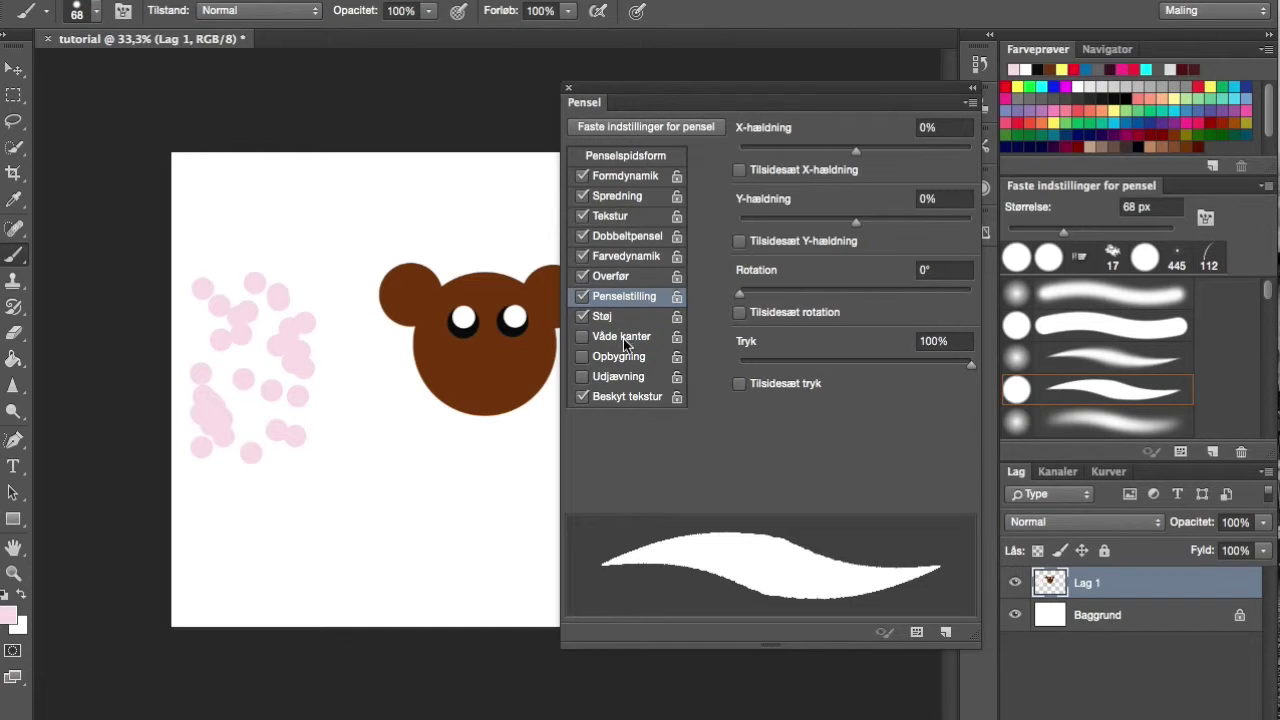
{"action": "left_click", "coordinate": [623, 340]}
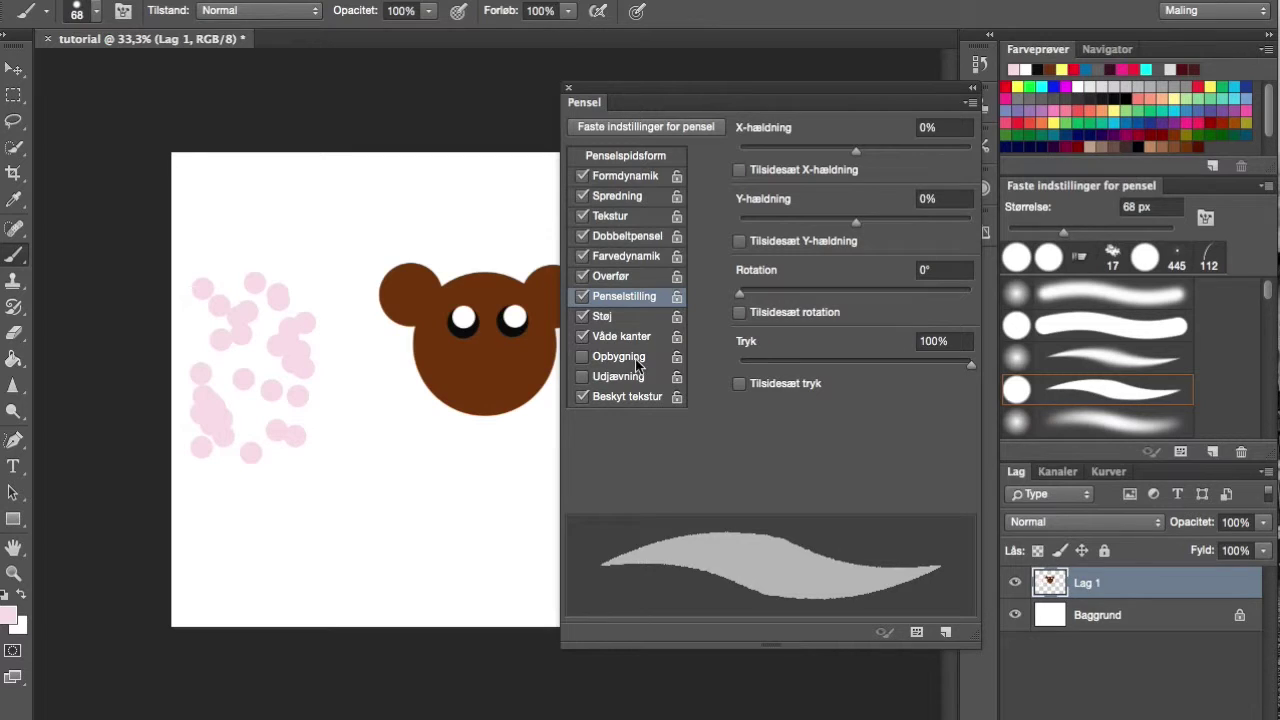
{"action": "left_click", "coordinate": [643, 374]}
{"action": "left_click", "coordinate": [638, 356]}
{"action": "left_click", "coordinate": [569, 88]}
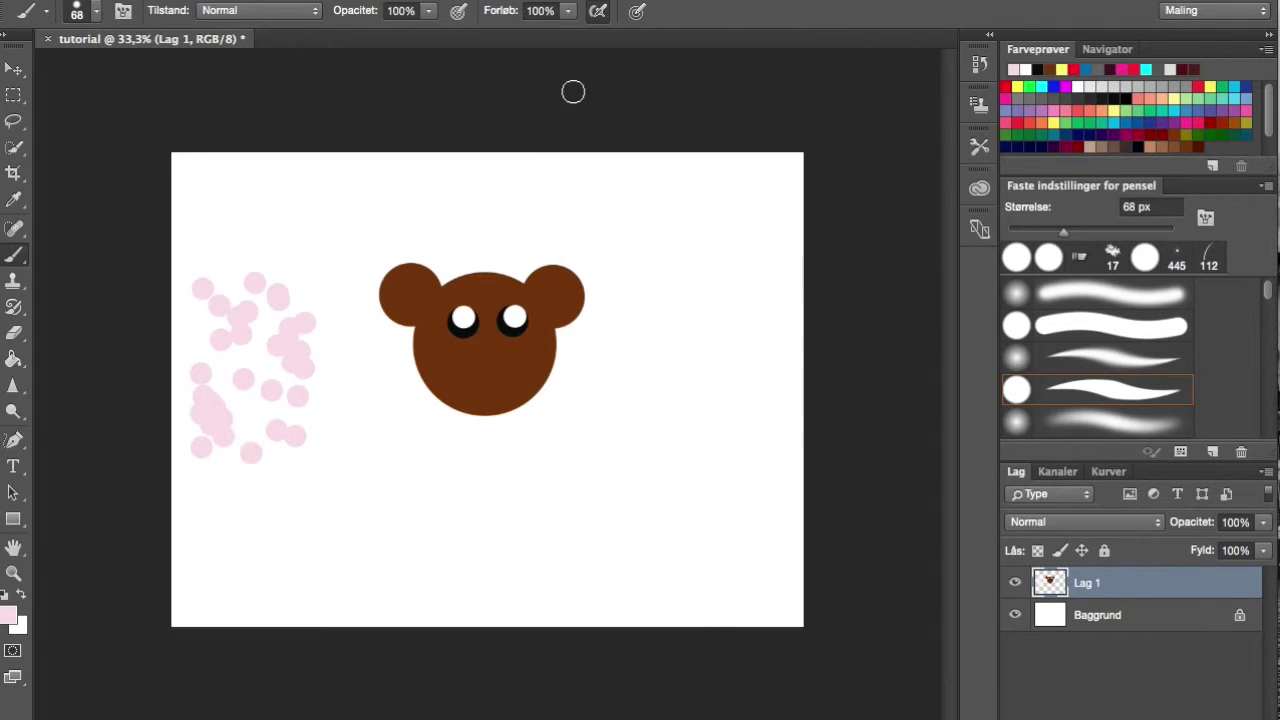
- Try the recent flat bristle preset, return to the 68 px hard round brush, and view its size and hardness settings
{"action": "left_click", "coordinate": [1078, 257]}
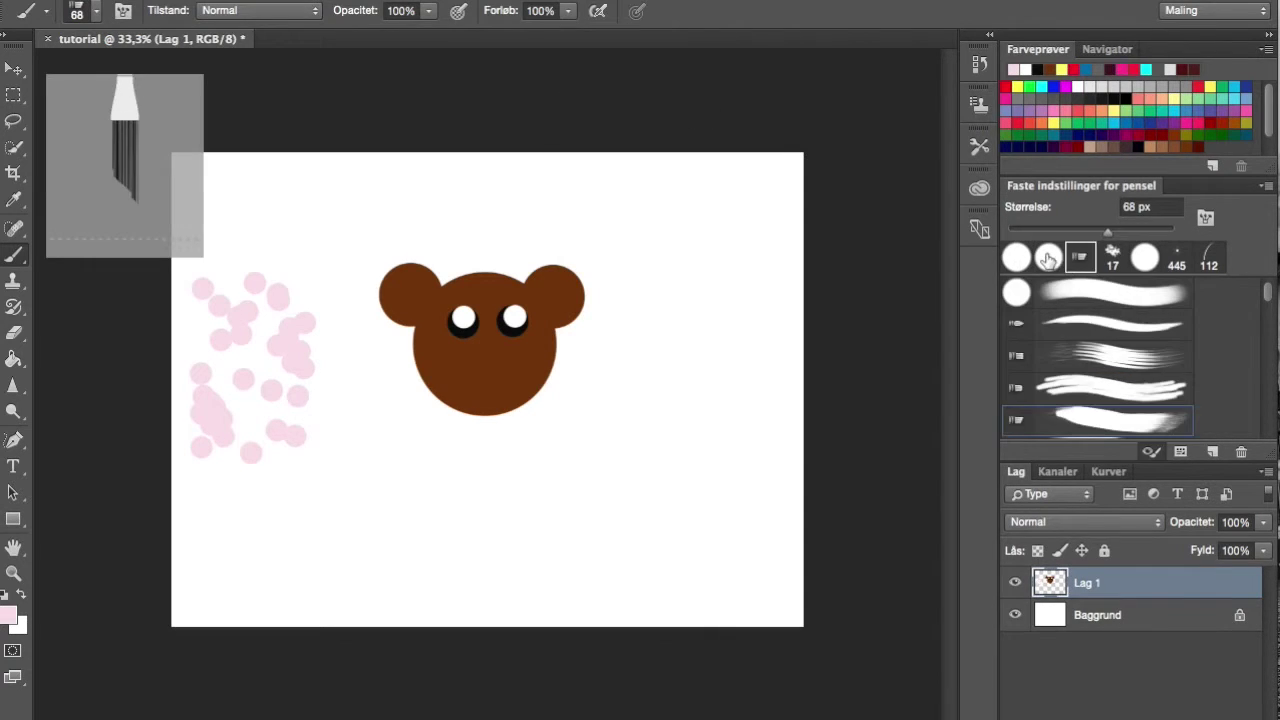
{"action": "left_click", "coordinate": [1048, 259]}
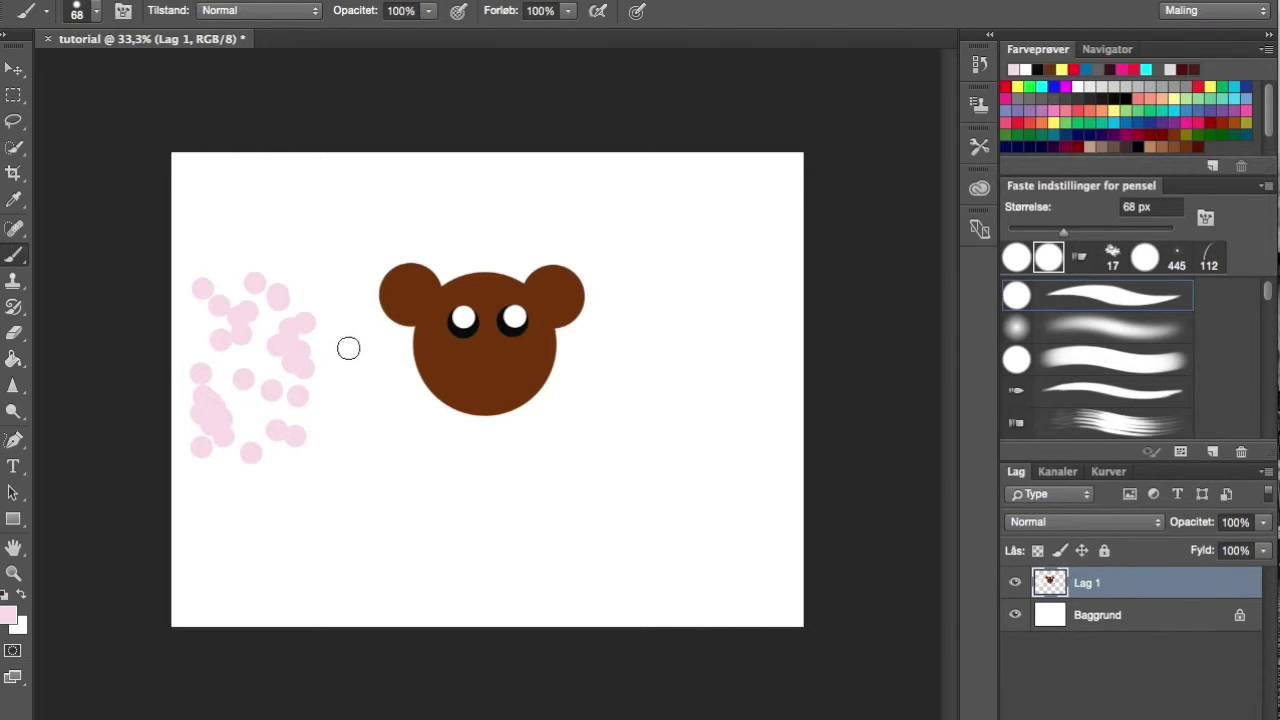
{"action": "left_click", "coordinate": [96, 12]}
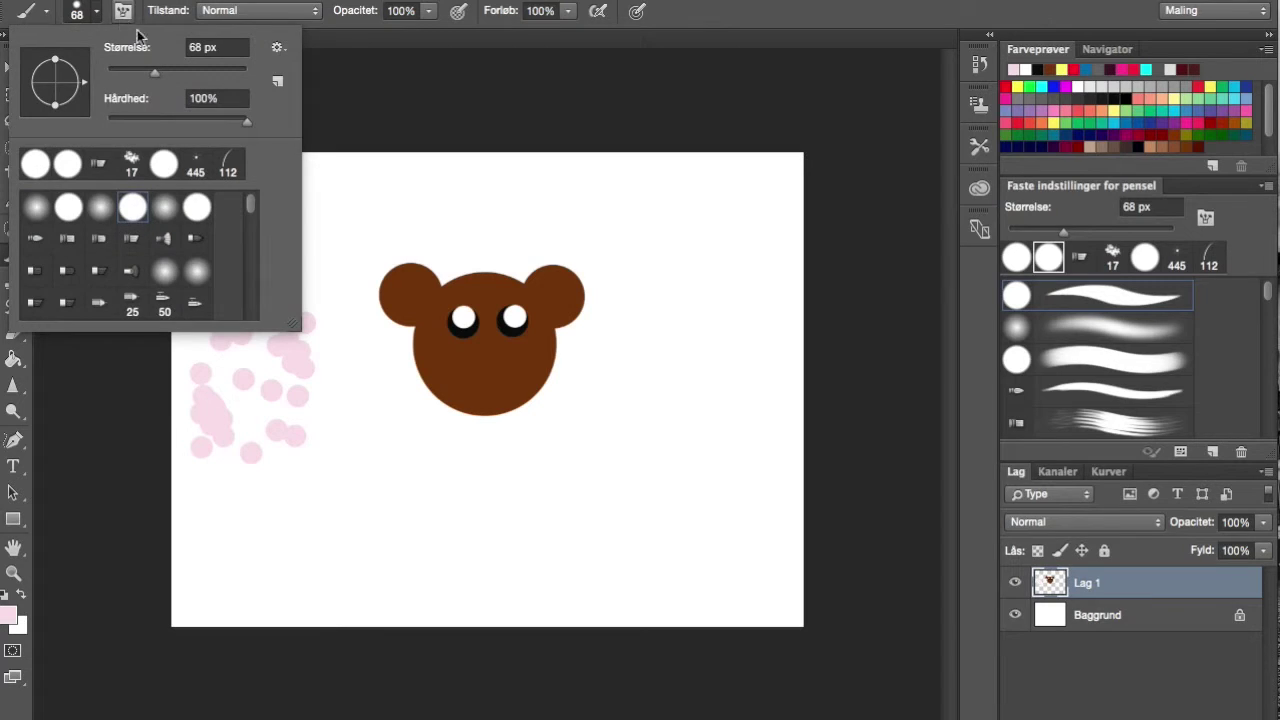
{"action": "left_click", "coordinate": [990, 369]}
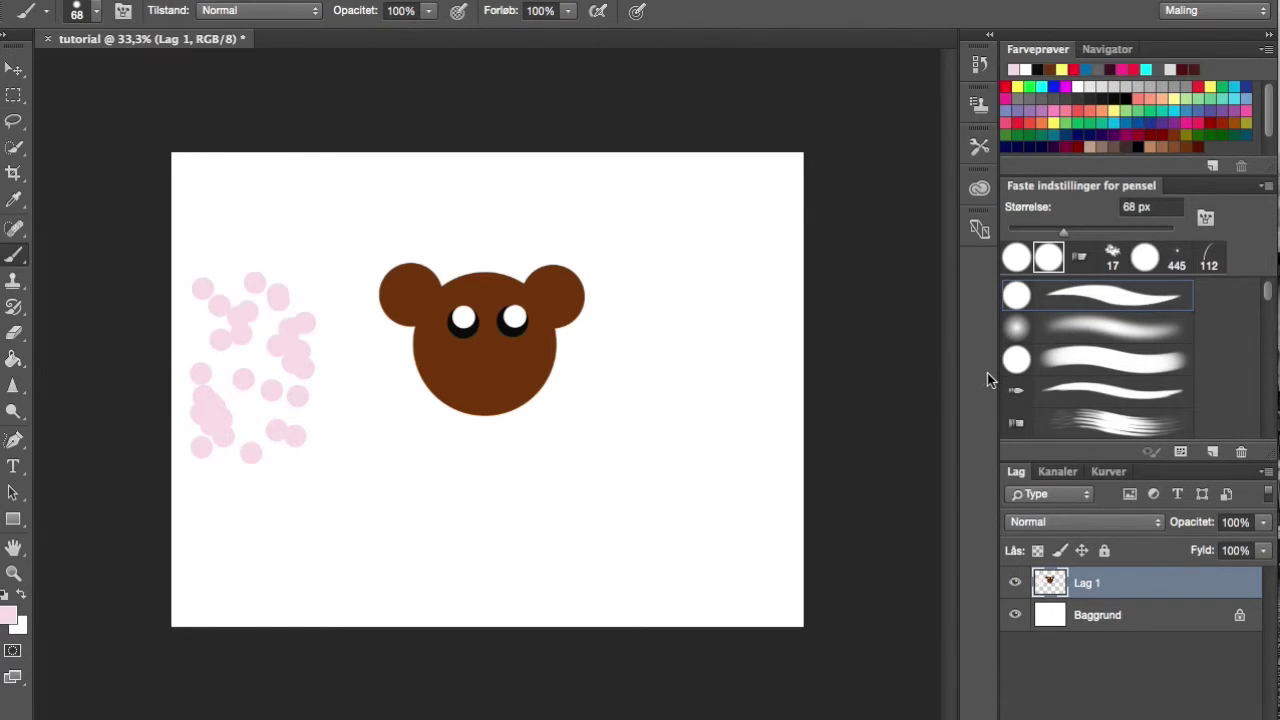
- Choose the recent 17 px rough-edged brush and paint a pale pink body outline below the bear's head
{"action": "right_click", "coordinate": [433, 401]}
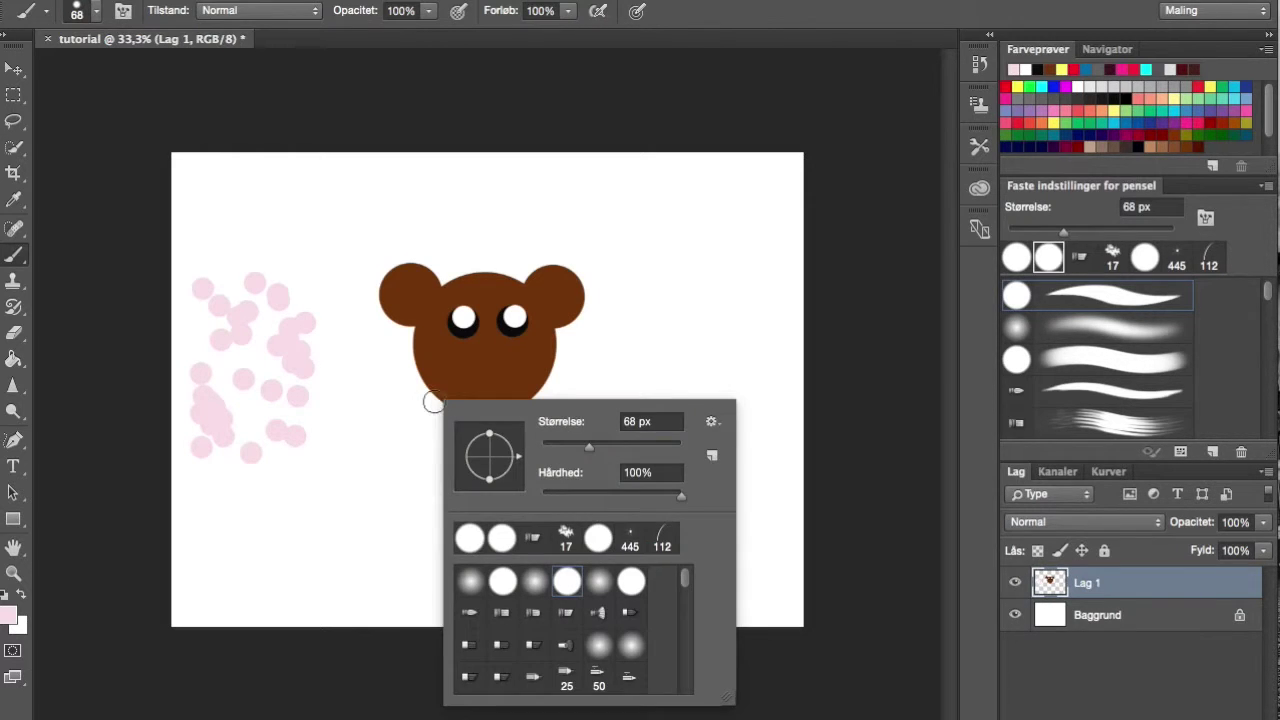
{"action": "left_click", "coordinate": [566, 538]}
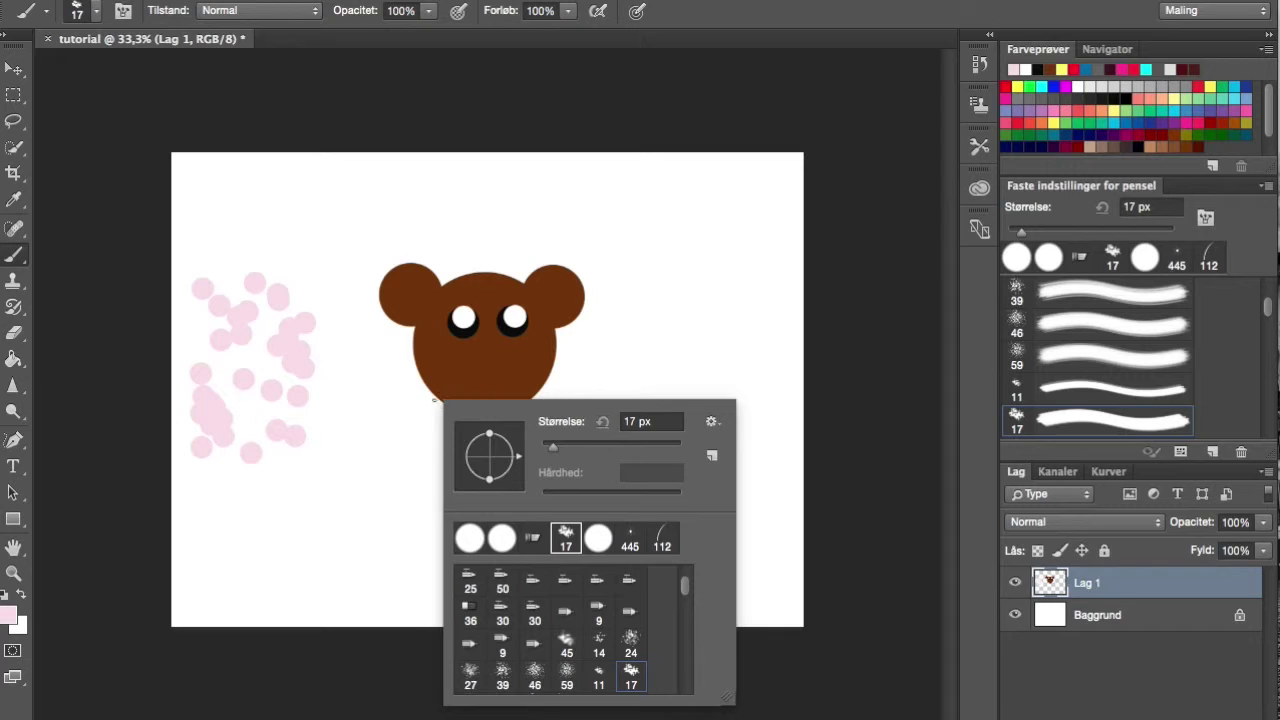
{"action": "mouse_move", "coordinate": [433, 401]}
{"action": "left_mouse_down"}
{"action": "mouse_move", "coordinate": [402, 539]}
{"action": "mouse_move", "coordinate": [595, 626]}
{"action": "mouse_move", "coordinate": [627, 504]}
{"action": "mouse_move", "coordinate": [586, 426]}
{"action": "mouse_move", "coordinate": [560, 409]}
{"action": "left_mouse_up"}
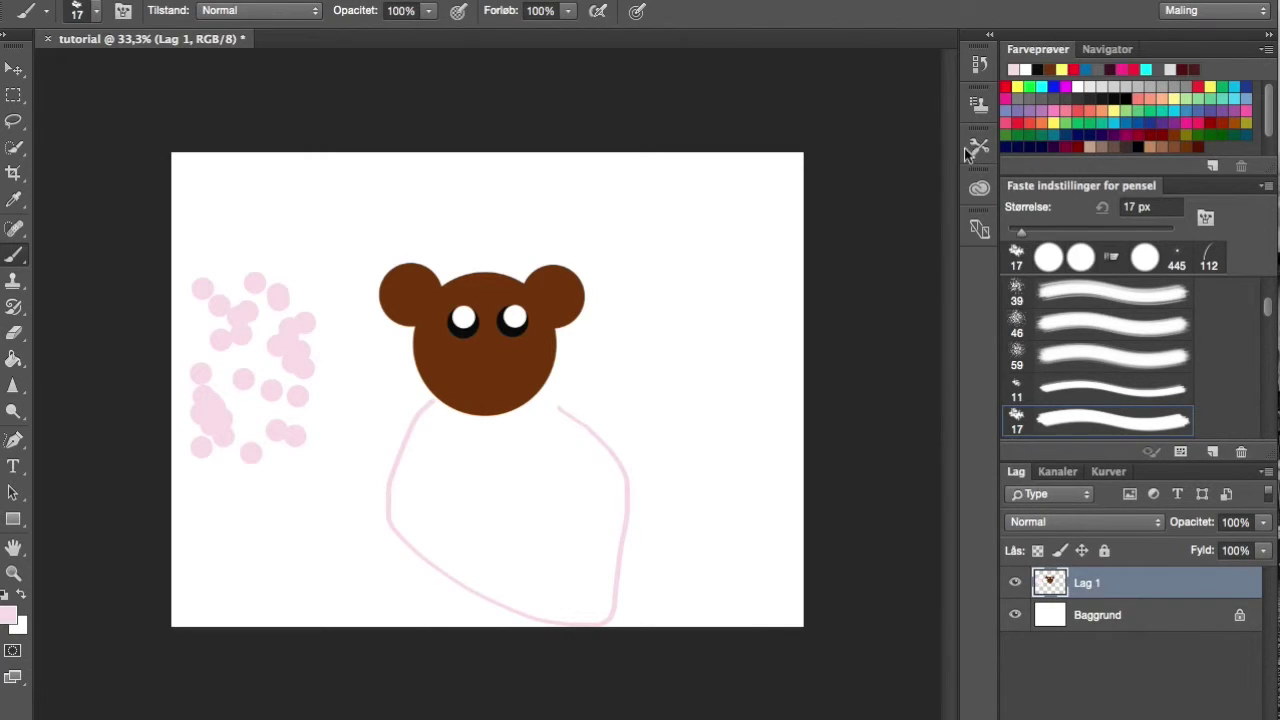
- Enlarge the rough-edged brush to 77 px and paint a red dab in the canvas's upper right area
{"action": "left_click_drag", "start_coordinate": [1049, 232], "coordinate": [1071, 232]}
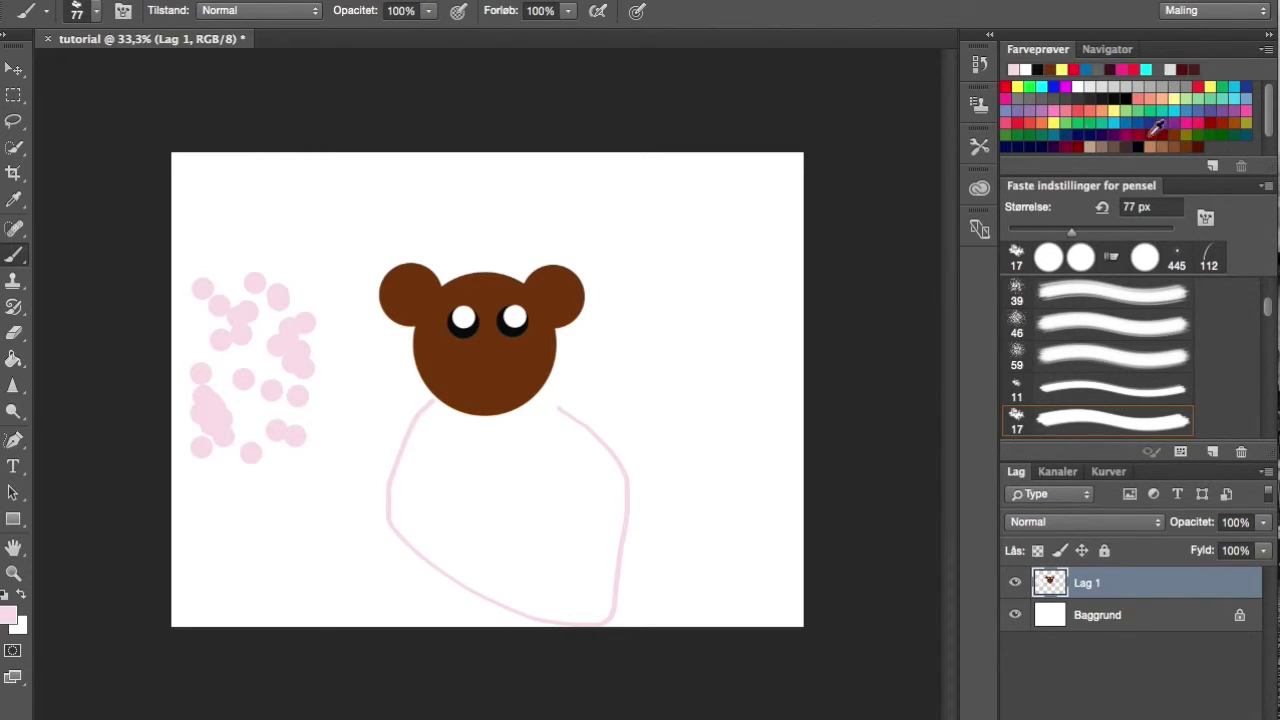
{"action": "left_click", "coordinate": [1013, 70]}
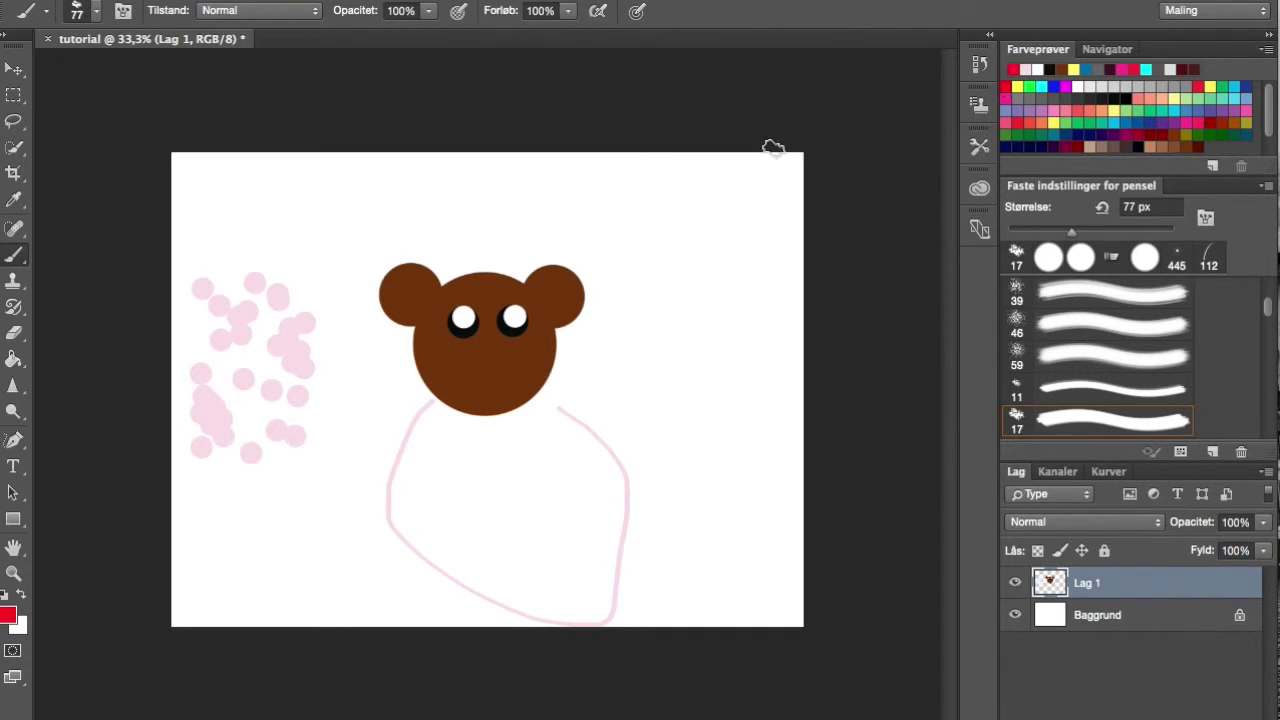
{"action": "left_click_drag", "start_coordinate": [666, 189], "coordinate": [674, 200]}
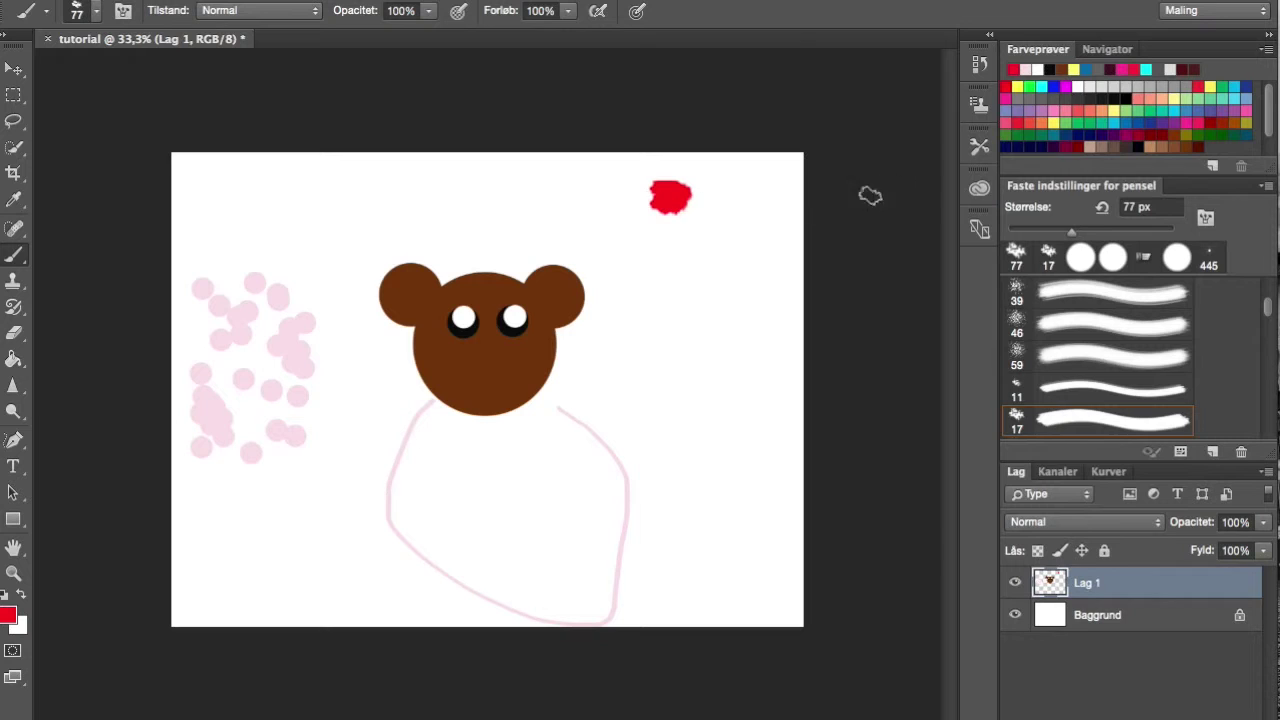
- Paint a bright green dab and a blue-violet dab next to the red one
{"action": "left_click", "coordinate": [1029, 86]}
{"action": "mouse_move", "coordinate": [700, 204]}
{"action": "left_mouse_down"}
{"action": "mouse_move", "coordinate": [689, 222]}
{"action": "mouse_move", "coordinate": [708, 220]}
{"action": "left_mouse_up"}
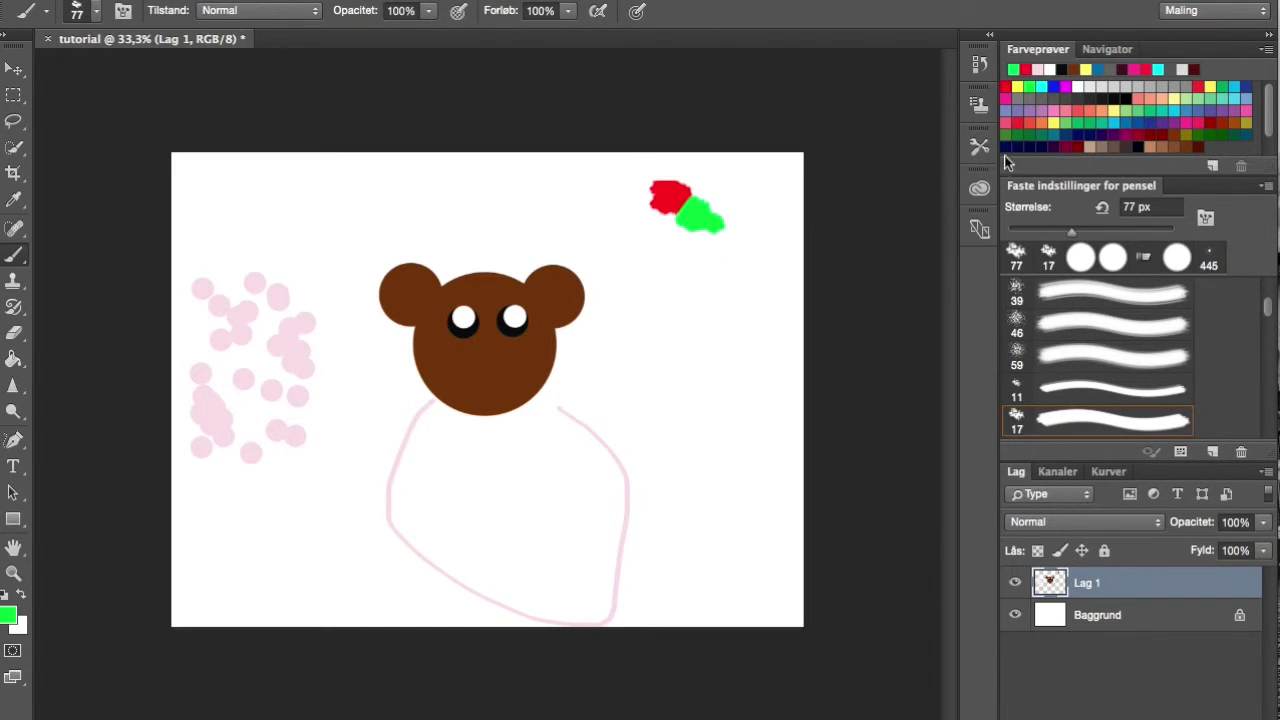
{"action": "left_click", "coordinate": [1014, 100]}
{"action": "left_click", "coordinate": [700, 177]}
{"action": "left_click_drag", "start_coordinate": [700, 177], "coordinate": [716, 186]}
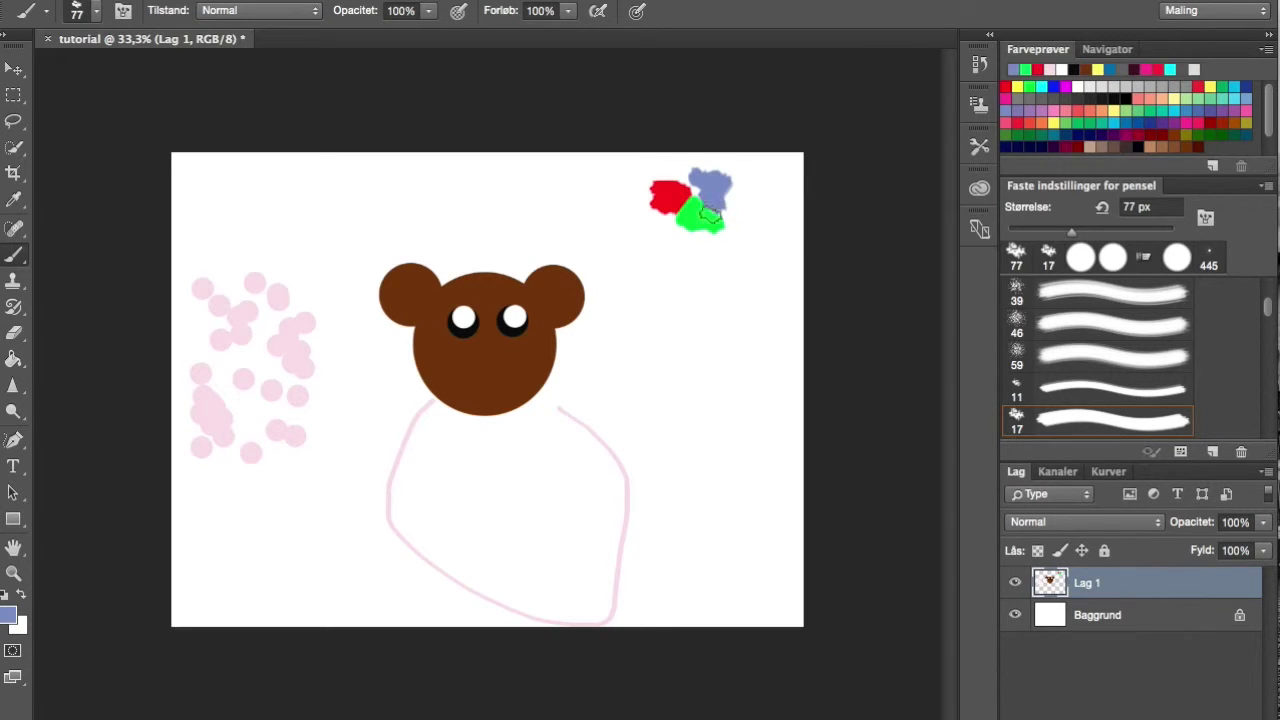
- Sample the red from its dab and paint a horizontal red stroke above the bear's head
{"action": "key", "text": "alt"}
{"action": "left_click_drag", "start_coordinate": [674, 191], "coordinate": [683, 186]}
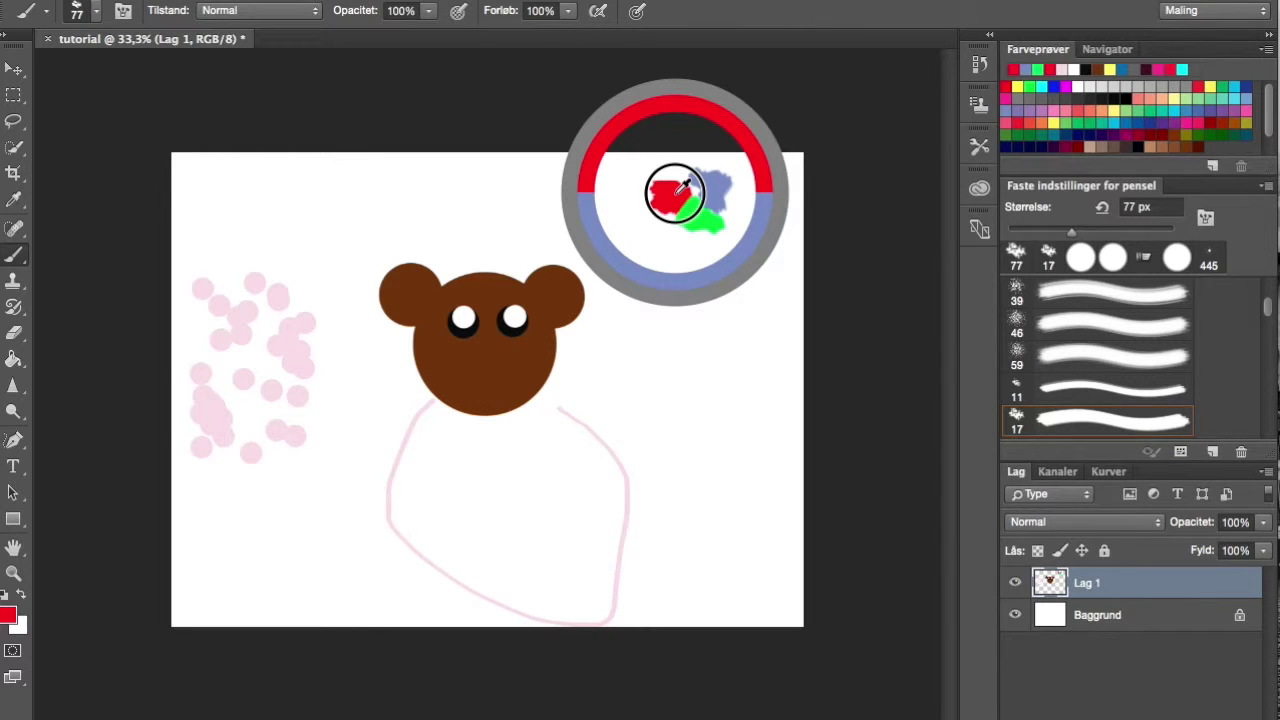
{"action": "left_click_drag", "start_coordinate": [683, 186], "coordinate": [683, 186]}
{"action": "left_click_drag", "start_coordinate": [540, 220], "coordinate": [362, 212]}
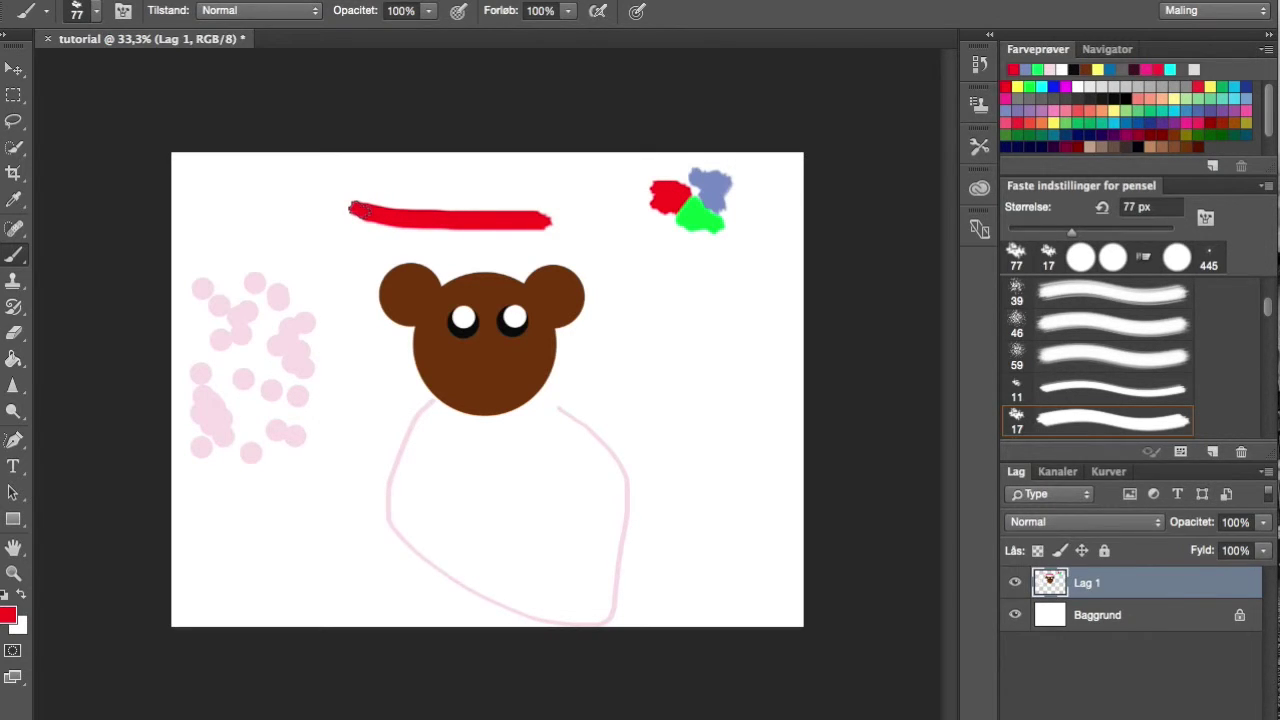
- Paint over the red stroke's left end with sampled pale pink, and add a stroke in the blended pink sampled there
{"action": "left_click_drag", "start_coordinate": [302, 324], "coordinate": [300, 354]}
{"action": "mouse_move", "coordinate": [380, 208]}
{"action": "left_mouse_down"}
{"action": "mouse_move", "coordinate": [366, 214]}
{"action": "mouse_move", "coordinate": [420, 223]}
{"action": "mouse_move", "coordinate": [371, 226]}
{"action": "mouse_move", "coordinate": [395, 235]}
{"action": "mouse_move", "coordinate": [412, 206]}
{"action": "mouse_move", "coordinate": [392, 212]}
{"action": "left_mouse_up"}
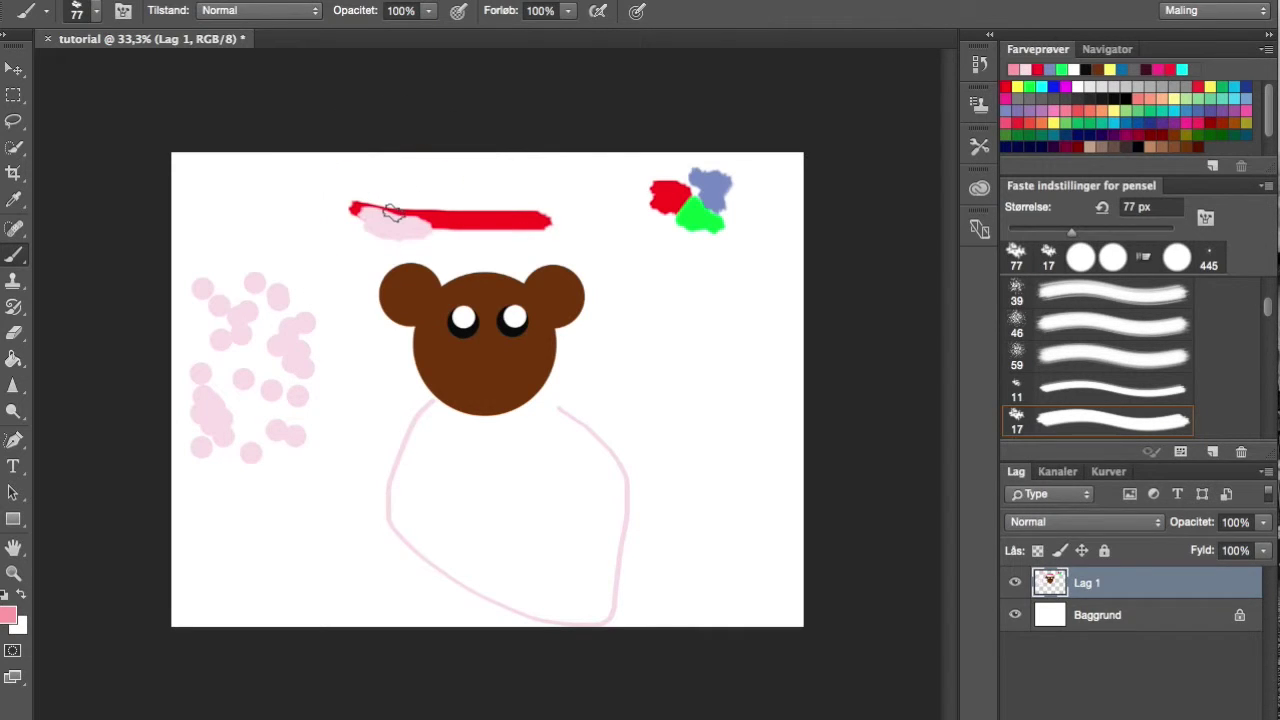
{"action": "mouse_move", "coordinate": [303, 194]}
{"action": "left_mouse_down"}
{"action": "mouse_move", "coordinate": [354, 213]}
{"action": "mouse_move", "coordinate": [354, 246]}
{"action": "left_mouse_up"}
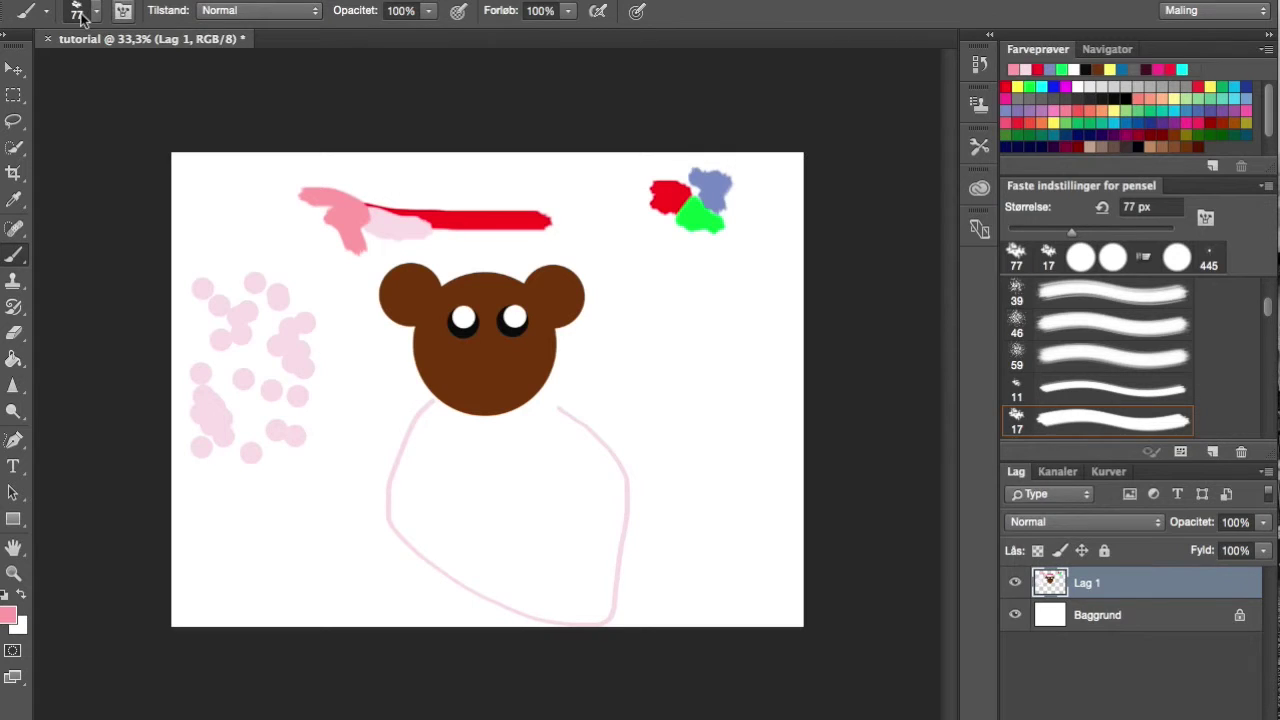
- Paint pink test strokes across the bear's face at 18% Opacitet, and undo them
{"action": "left_click", "coordinate": [428, 11]}
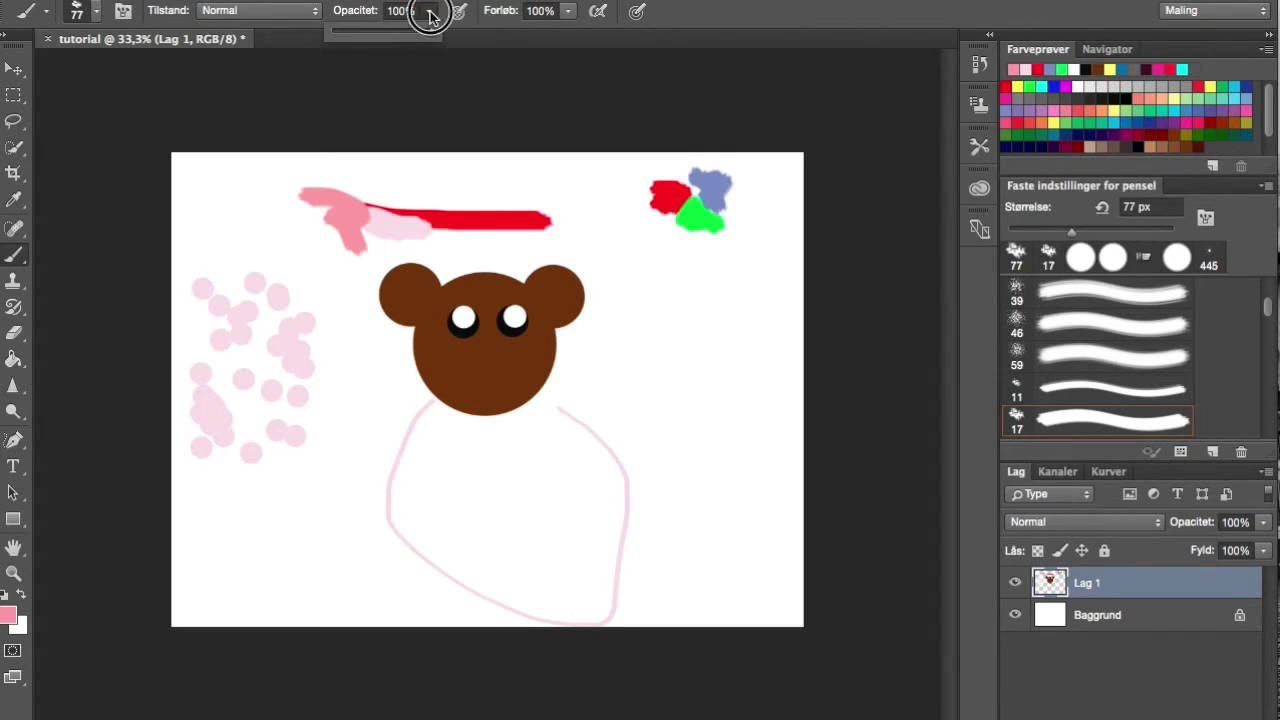
{"action": "left_click_drag", "start_coordinate": [412, 33], "coordinate": [351, 45]}
{"action": "mouse_move", "coordinate": [310, 303]}
{"action": "left_mouse_down"}
{"action": "mouse_move", "coordinate": [573, 310]}
{"action": "mouse_move", "coordinate": [384, 341]}
{"action": "mouse_move", "coordinate": [532, 340]}
{"action": "mouse_move", "coordinate": [538, 359]}
{"action": "mouse_move", "coordinate": [437, 379]}
{"action": "mouse_move", "coordinate": [530, 370]}
{"action": "left_mouse_up"}
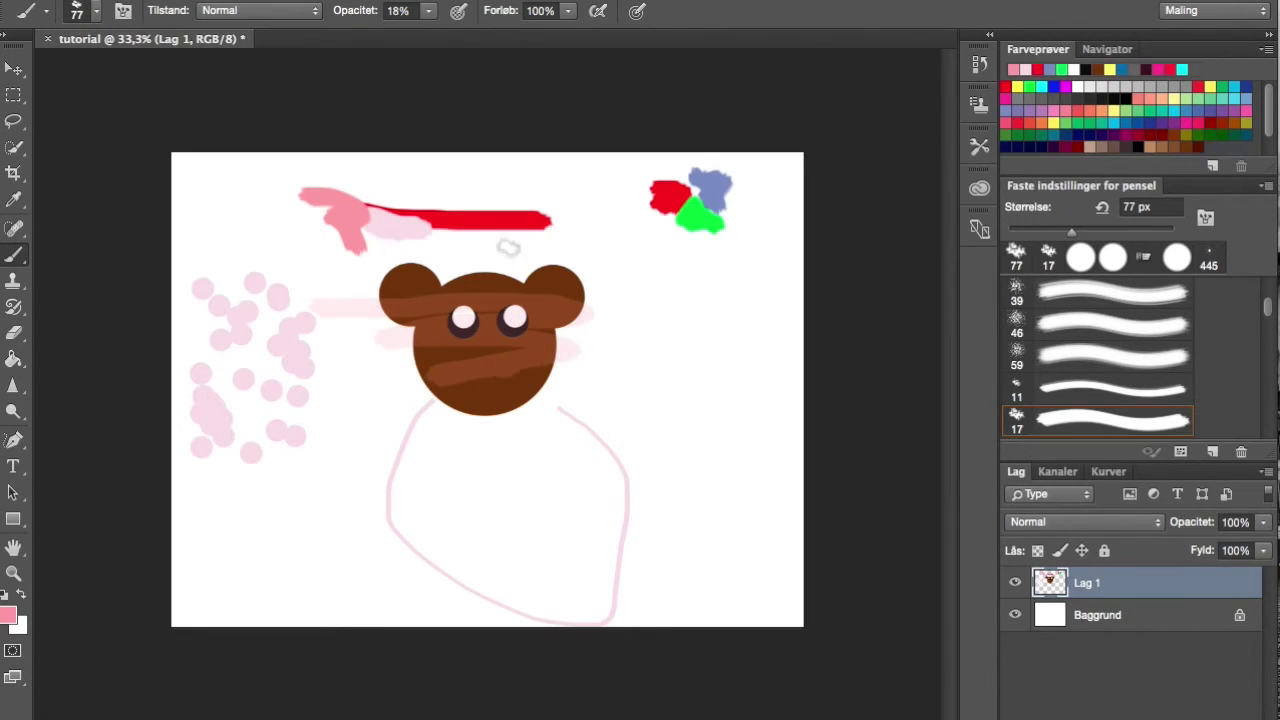
{"action": "left_click", "coordinate": [428, 10]}
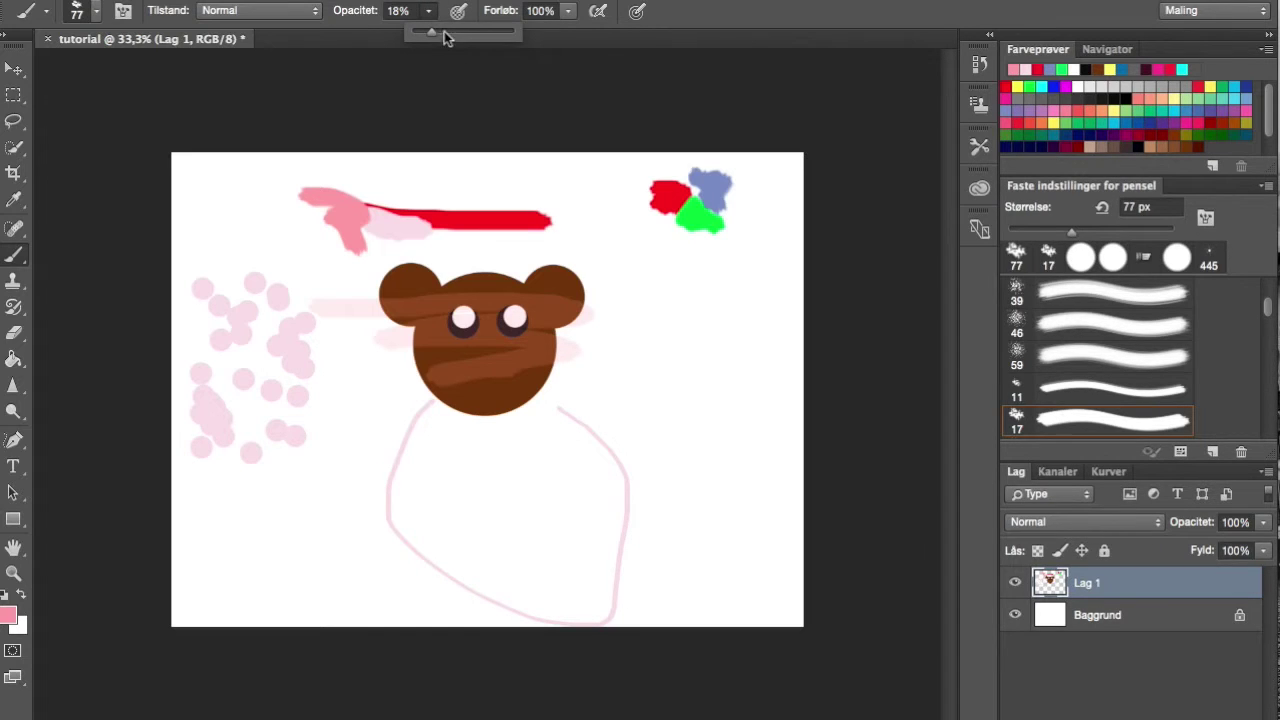
{"action": "key", "text": "ctrl+z"}
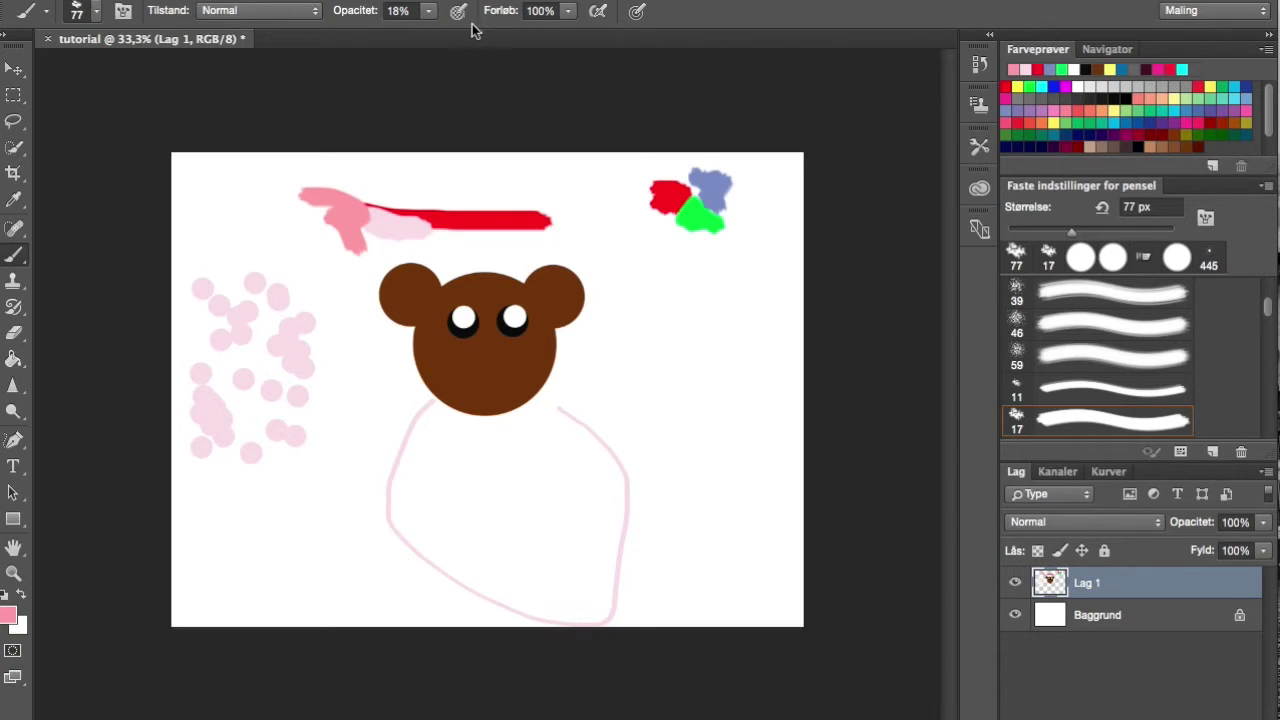
- Set Opacitet to 100% and paint a solid pink scarf band across the bear's neck
{"action": "left_click", "coordinate": [432, 14]}
{"action": "left_click_drag", "start_coordinate": [479, 33], "coordinate": [524, 37]}
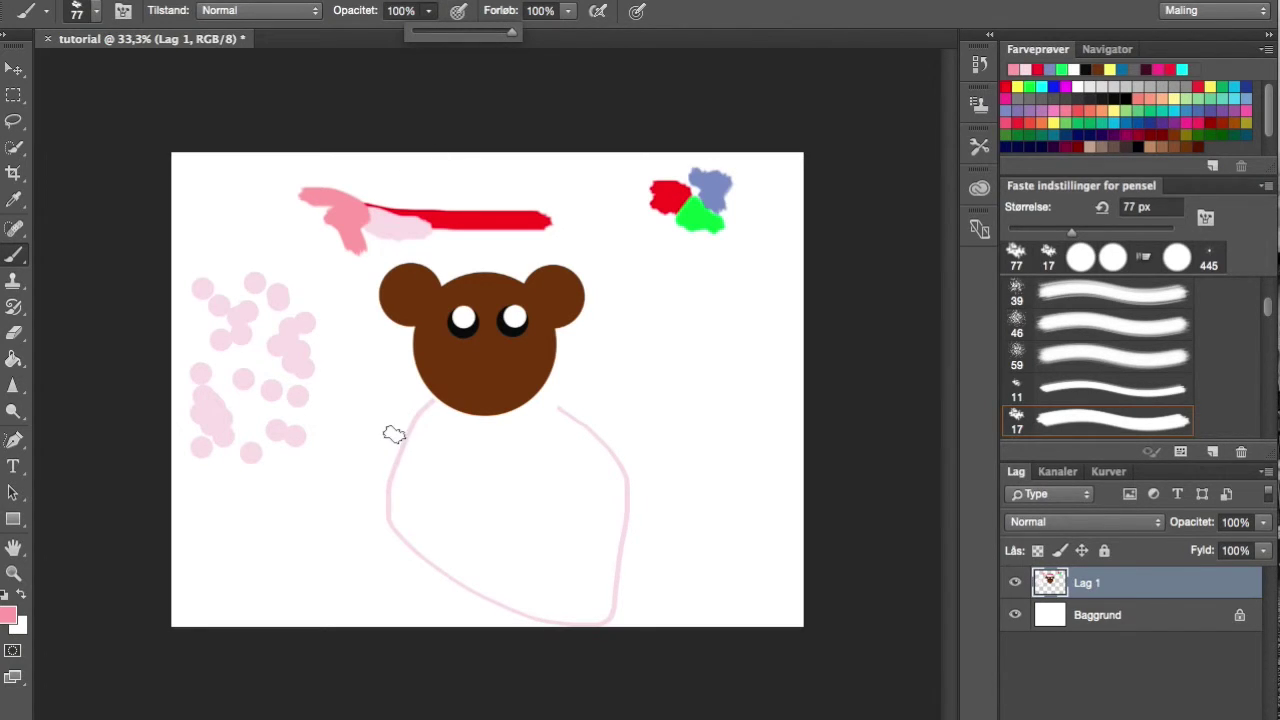
{"action": "mouse_move", "coordinate": [428, 401]}
{"action": "left_mouse_down"}
{"action": "mouse_move", "coordinate": [558, 394]}
{"action": "mouse_move", "coordinate": [421, 413]}
{"action": "left_mouse_up"}
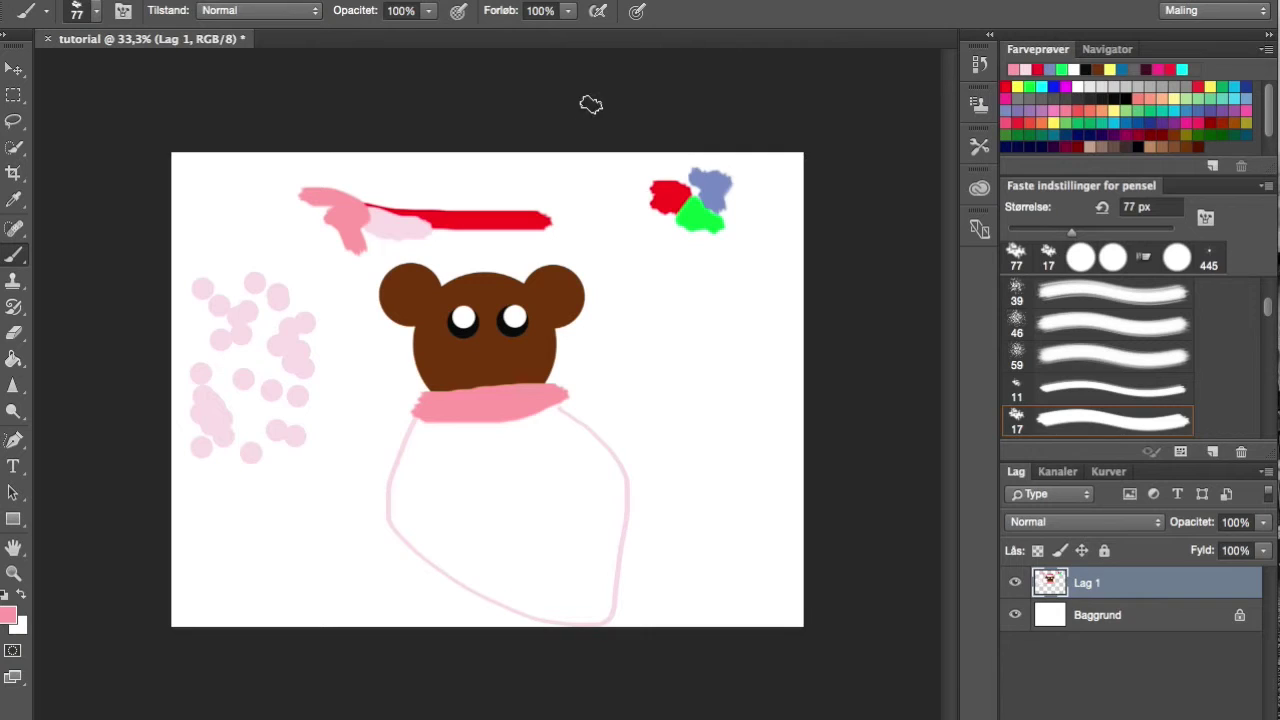
- Set Forløb to 31% and paint a pink stroke along the scarf's lower edge, extending past its right end
{"action": "left_click", "coordinate": [568, 13]}
{"action": "left_click_drag", "start_coordinate": [560, 30], "coordinate": [502, 31]}
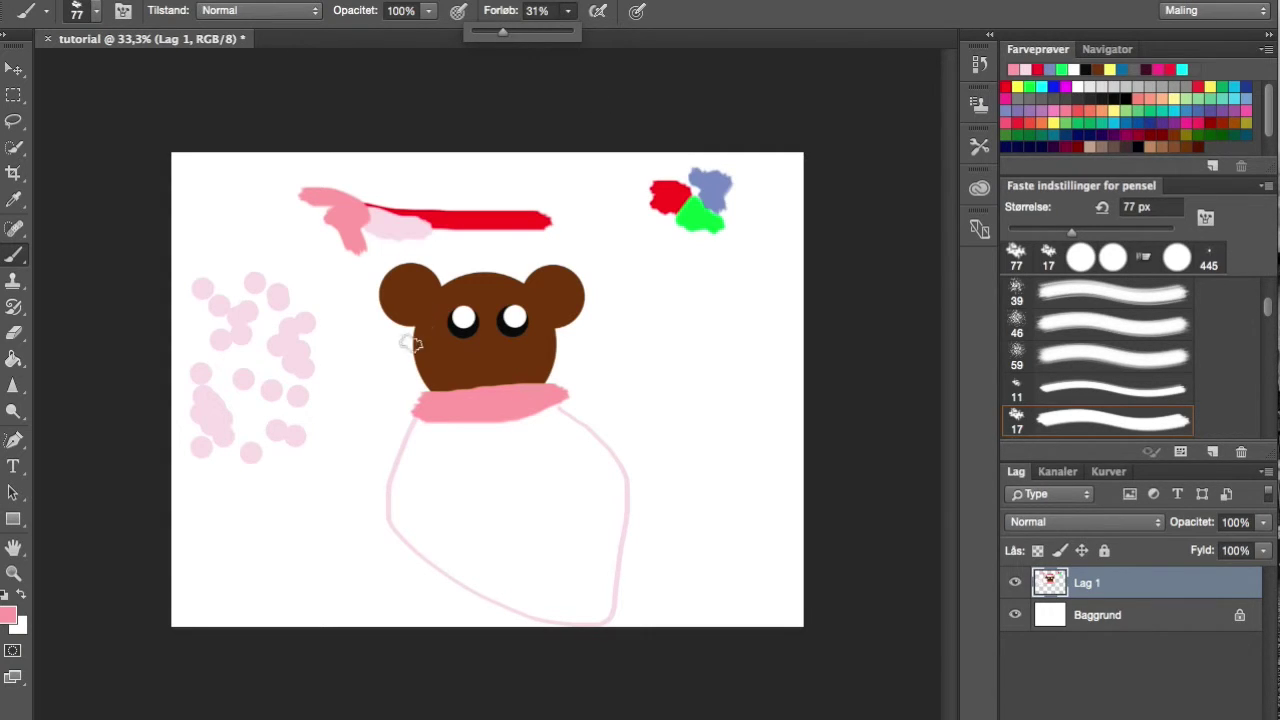
{"action": "left_click", "coordinate": [403, 422]}
{"action": "left_click_drag", "start_coordinate": [407, 428], "coordinate": [663, 378]}
- Paint a pink zigzag test stroke at 31% Forløb just left of the bear, over the pale dots
{"action": "left_click", "coordinate": [565, 12]}
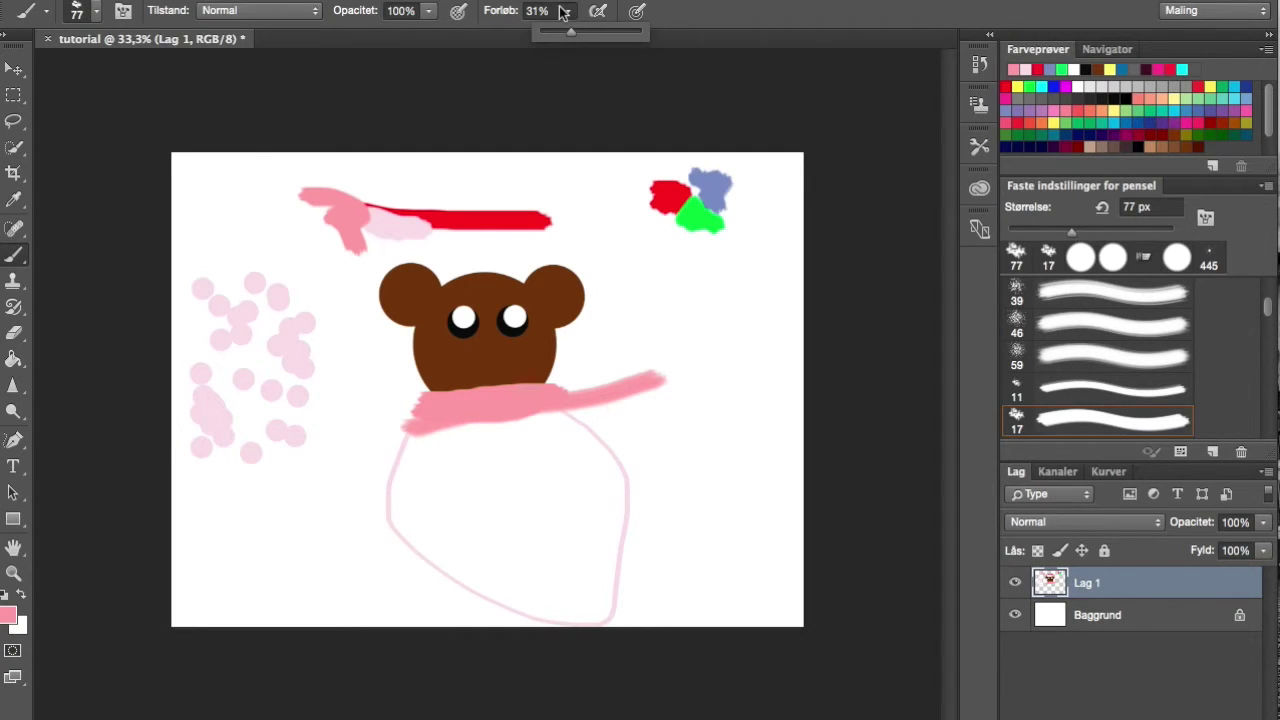
{"action": "left_click", "coordinate": [277, 274]}
{"action": "mouse_move", "coordinate": [277, 274]}
{"action": "left_mouse_down"}
{"action": "mouse_move", "coordinate": [326, 291]}
{"action": "mouse_move", "coordinate": [299, 315]}
{"action": "mouse_move", "coordinate": [336, 392]}
{"action": "left_mouse_up"}
- Set Forløb to 100% and paint a second pink zigzag over the dots, left of the first one
{"action": "left_click", "coordinate": [567, 12]}
{"action": "left_click_drag", "start_coordinate": [571, 31], "coordinate": [661, 47]}
{"action": "left_click", "coordinate": [214, 291]}
{"action": "mouse_move", "coordinate": [214, 291]}
{"action": "left_mouse_down"}
{"action": "mouse_move", "coordinate": [219, 328]}
{"action": "mouse_move", "coordinate": [259, 355]}
{"action": "mouse_move", "coordinate": [304, 443]}
{"action": "left_mouse_up"}
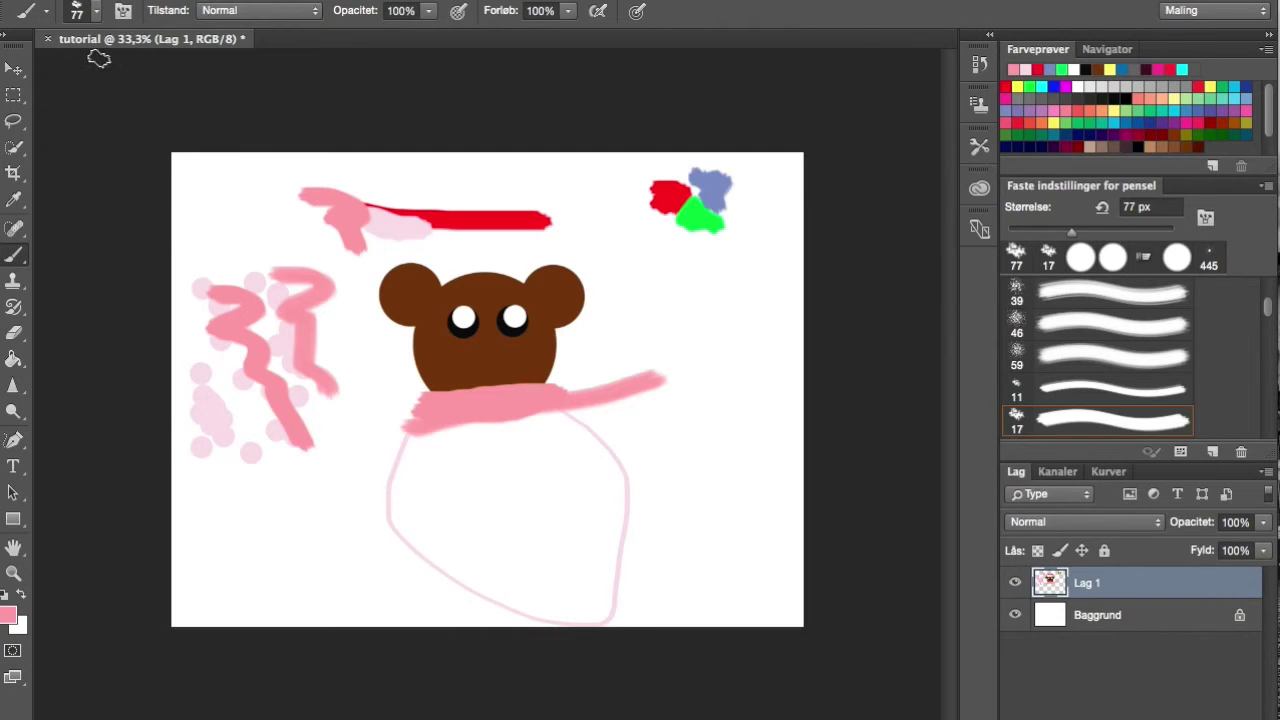
- Choose the fan-shaped bristle brush from the brush presets
{"action": "left_click", "coordinate": [98, 12]}
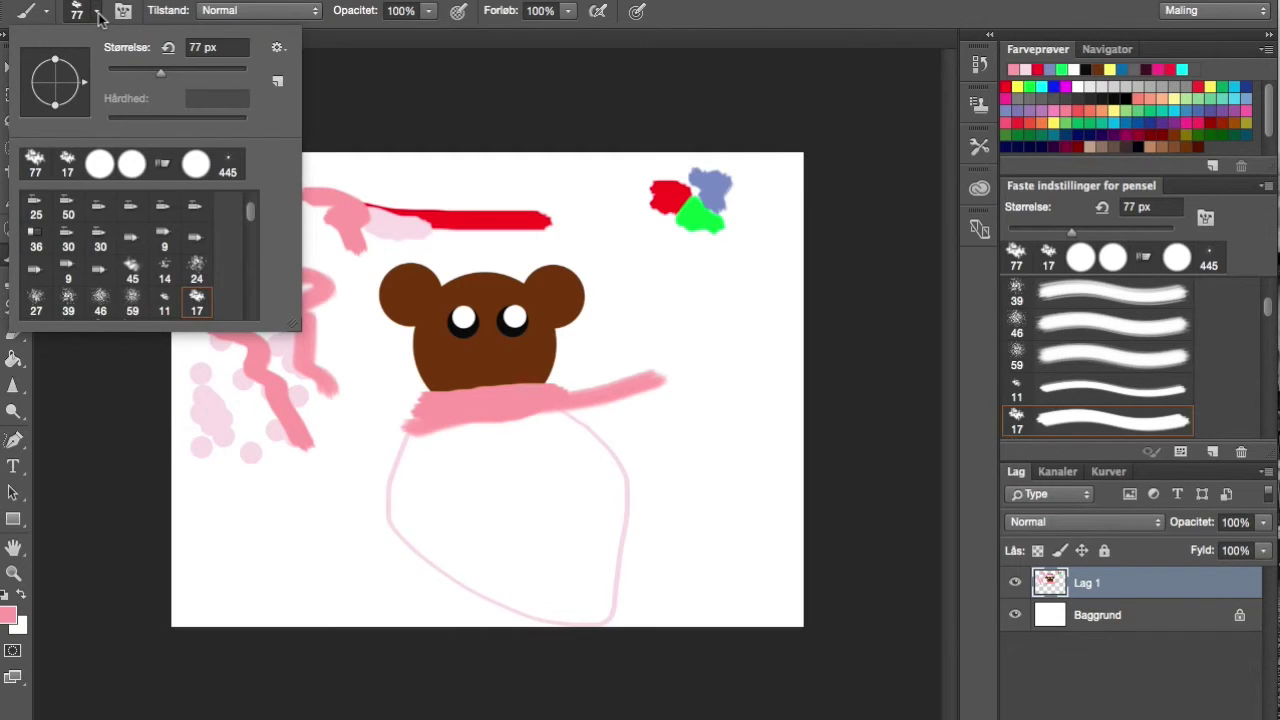
{"action": "scroll", "coordinate": [148, 258], "scroll_direction": "up", "scroll_amount": 3}
{"action": "left_click", "coordinate": [160, 228]}
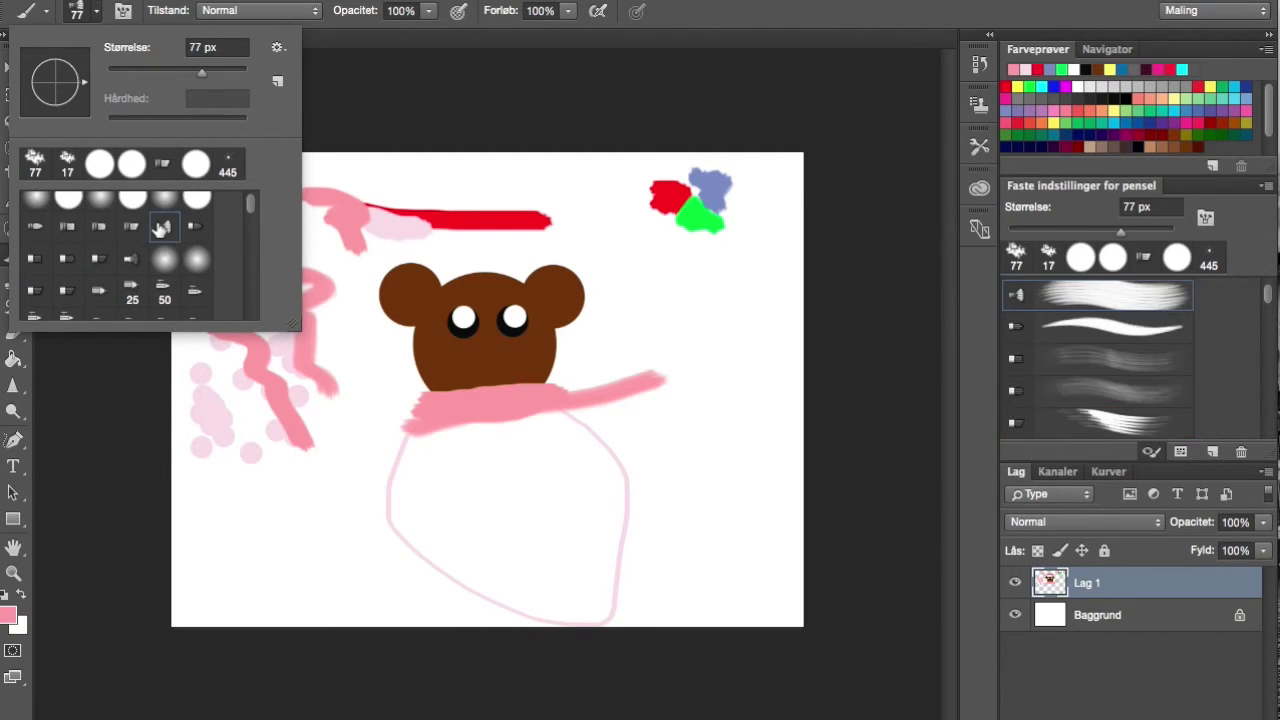
- Paint a curved pink bristle test stroke below the zigzags, just left of the bear's body outline
{"action": "left_click", "coordinate": [323, 131]}
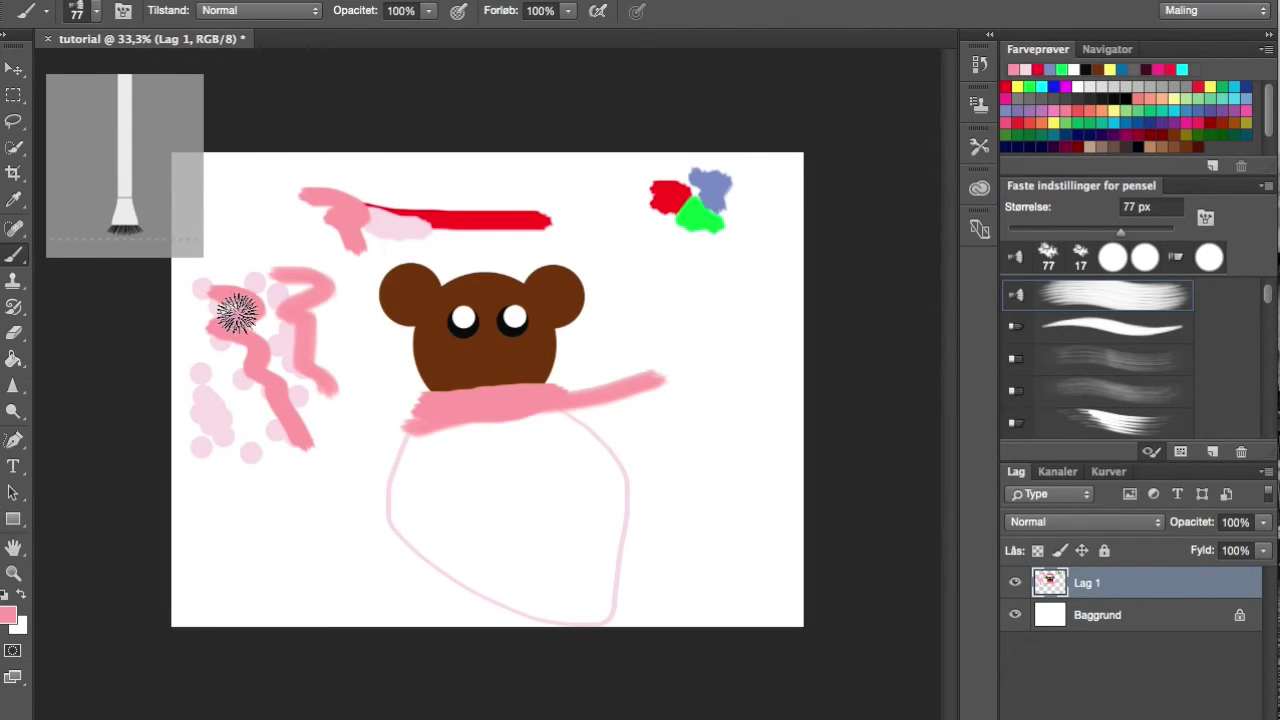
{"action": "mouse_move", "coordinate": [269, 474]}
{"action": "left_mouse_down"}
{"action": "mouse_move", "coordinate": [362, 455]}
{"action": "mouse_move", "coordinate": [372, 501]}
{"action": "mouse_move", "coordinate": [287, 559]}
{"action": "mouse_move", "coordinate": [318, 570]}
{"action": "left_mouse_up"}
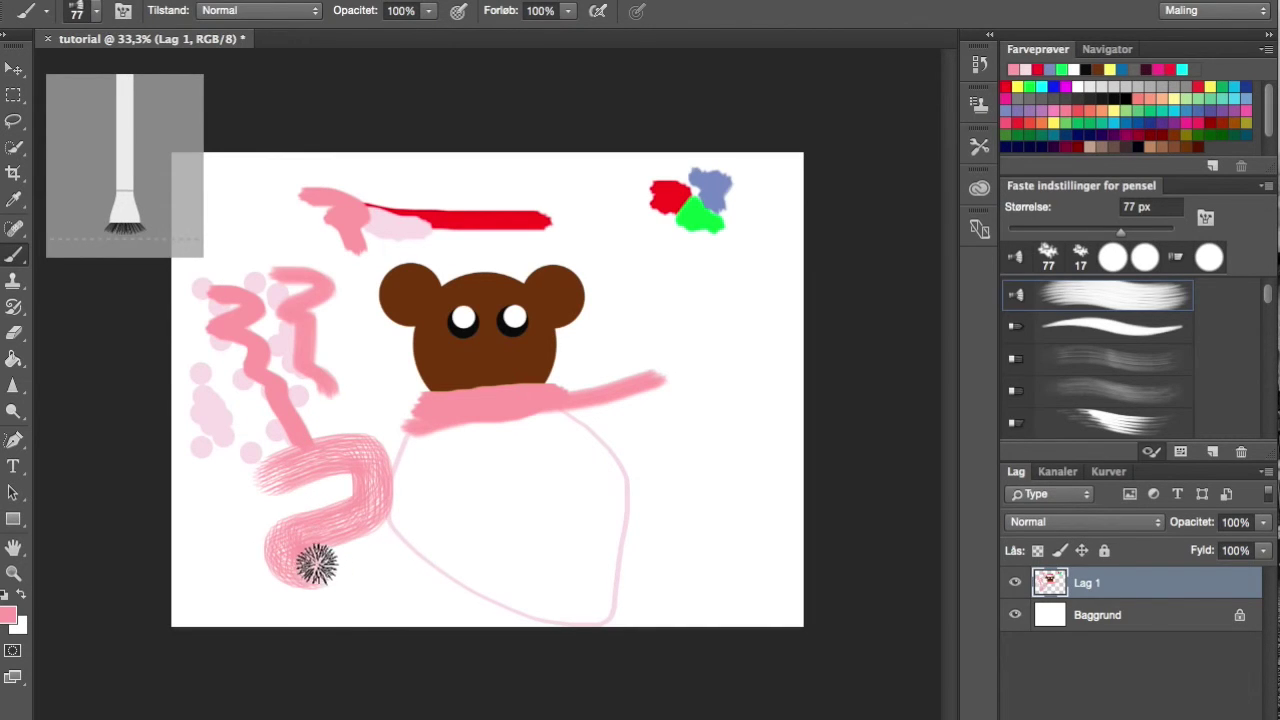
- Rotate the fan-shaped brush tip and paint a diagonal pink stroke from the pale dots down to the curved stroke
{"action": "right_click", "coordinate": [350, 336]}
{"action": "mouse_move", "coordinate": [424, 400]}
{"action": "left_mouse_down"}
{"action": "mouse_move", "coordinate": [377, 354]}
{"action": "mouse_move", "coordinate": [395, 360]}
{"action": "left_mouse_up"}
{"action": "left_click", "coordinate": [223, 374]}
{"action": "mouse_move", "coordinate": [223, 374]}
{"action": "left_mouse_down"}
{"action": "mouse_move", "coordinate": [281, 480]}
{"action": "mouse_move", "coordinate": [363, 453]}
{"action": "left_mouse_up"}
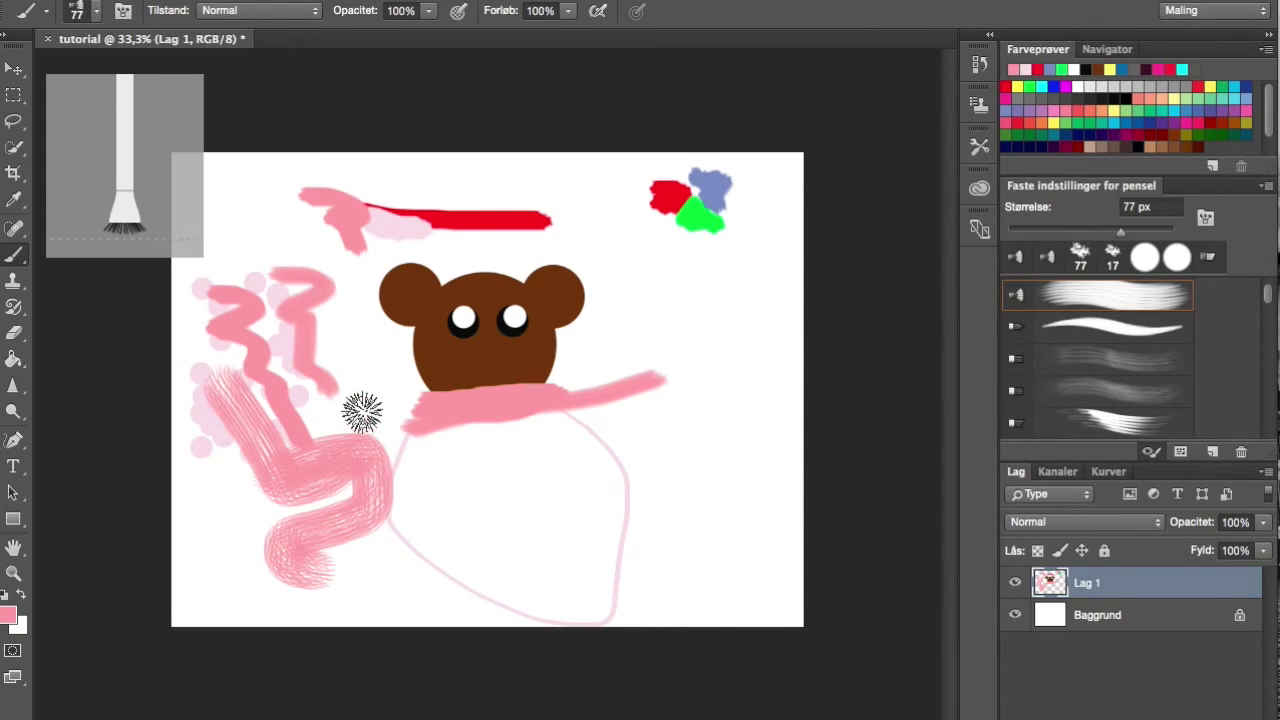
- Choose the pointed round bristle brush from the presets and rotate its tip angle to a diagonal
{"action": "right_click", "coordinate": [363, 410]}
{"action": "left_click", "coordinate": [398, 610]}
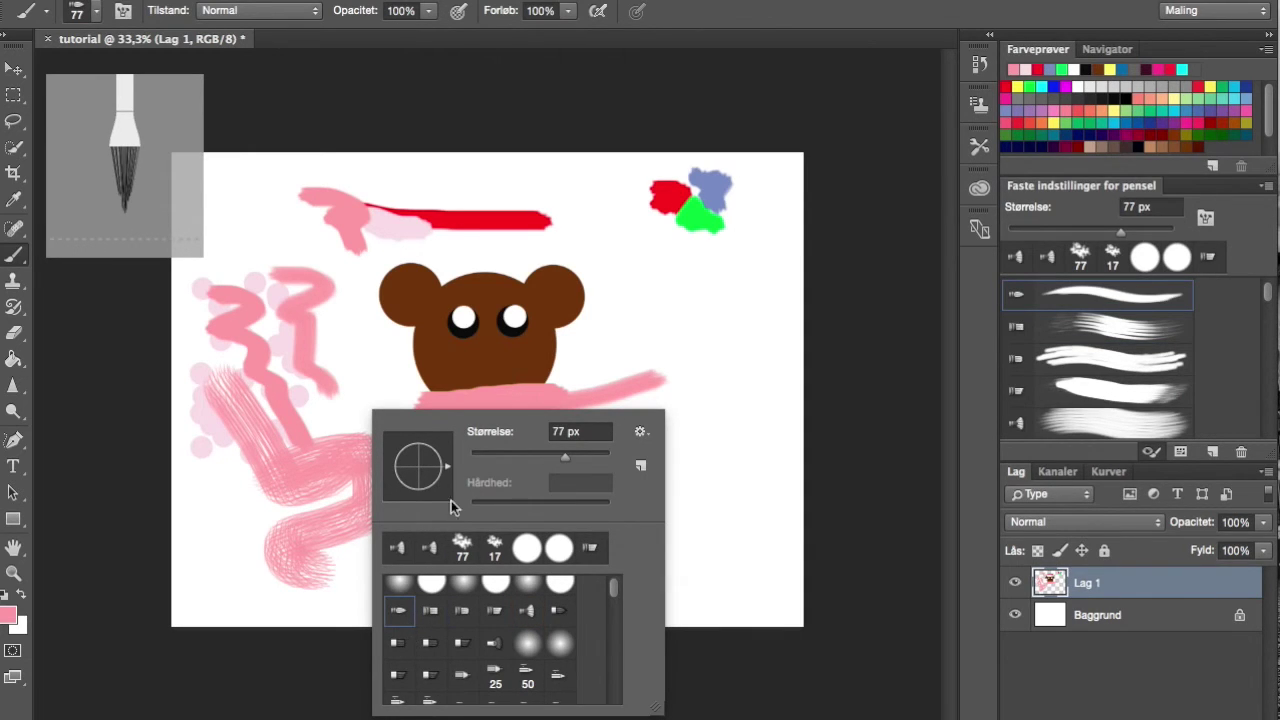
{"action": "mouse_move", "coordinate": [418, 500]}
{"action": "left_mouse_down"}
{"action": "mouse_move", "coordinate": [414, 458]}
{"action": "mouse_move", "coordinate": [424, 467]}
{"action": "left_mouse_up"}
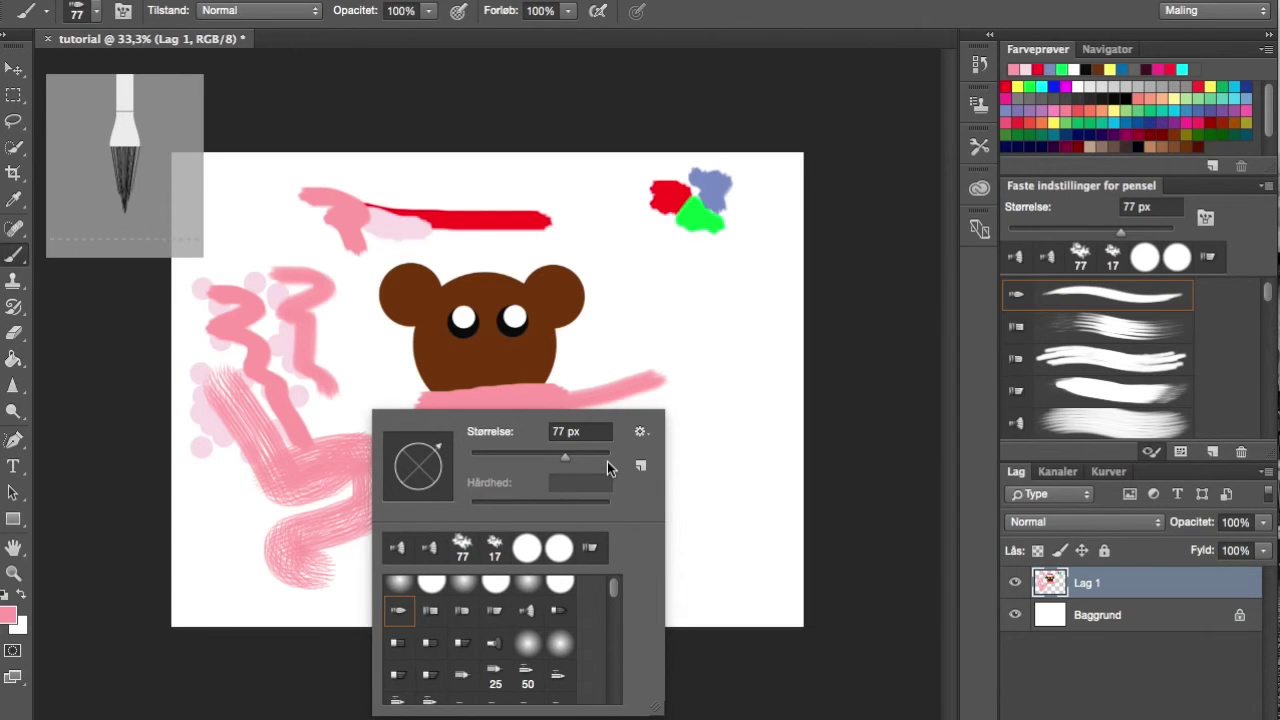
{"action": "left_click", "coordinate": [672, 500]}
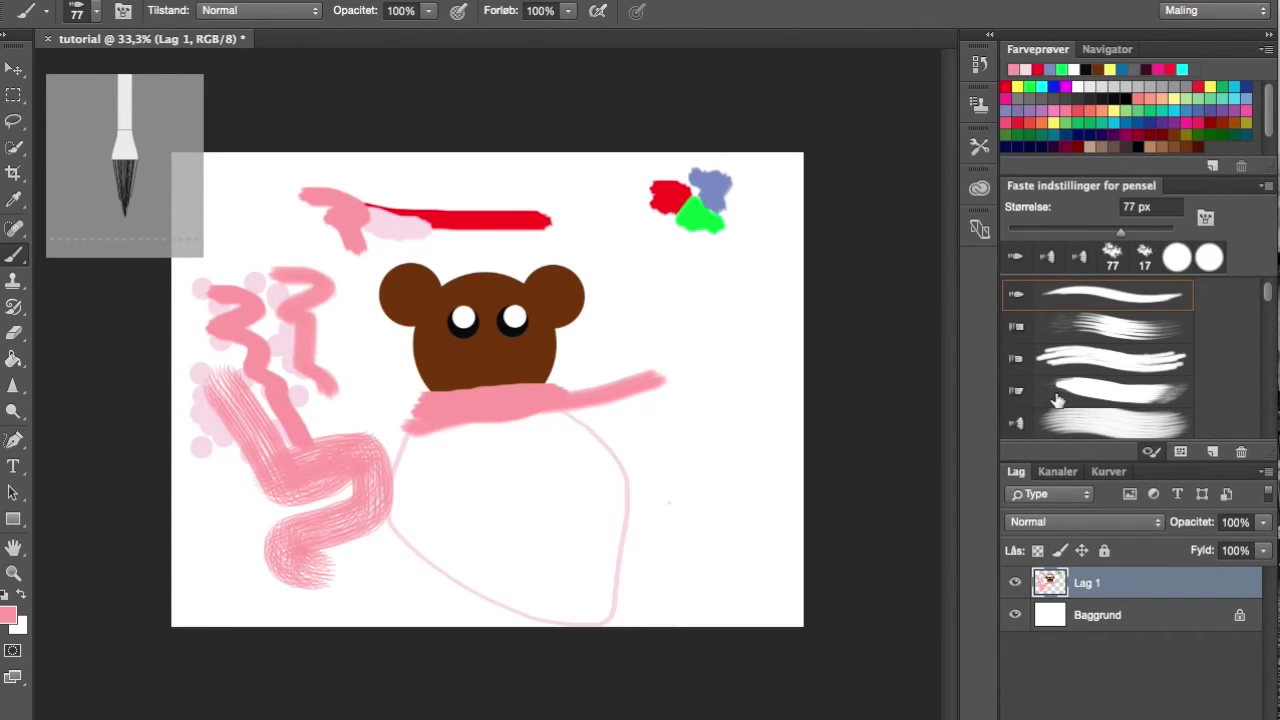
{"action": "right_click", "coordinate": [694, 452]}
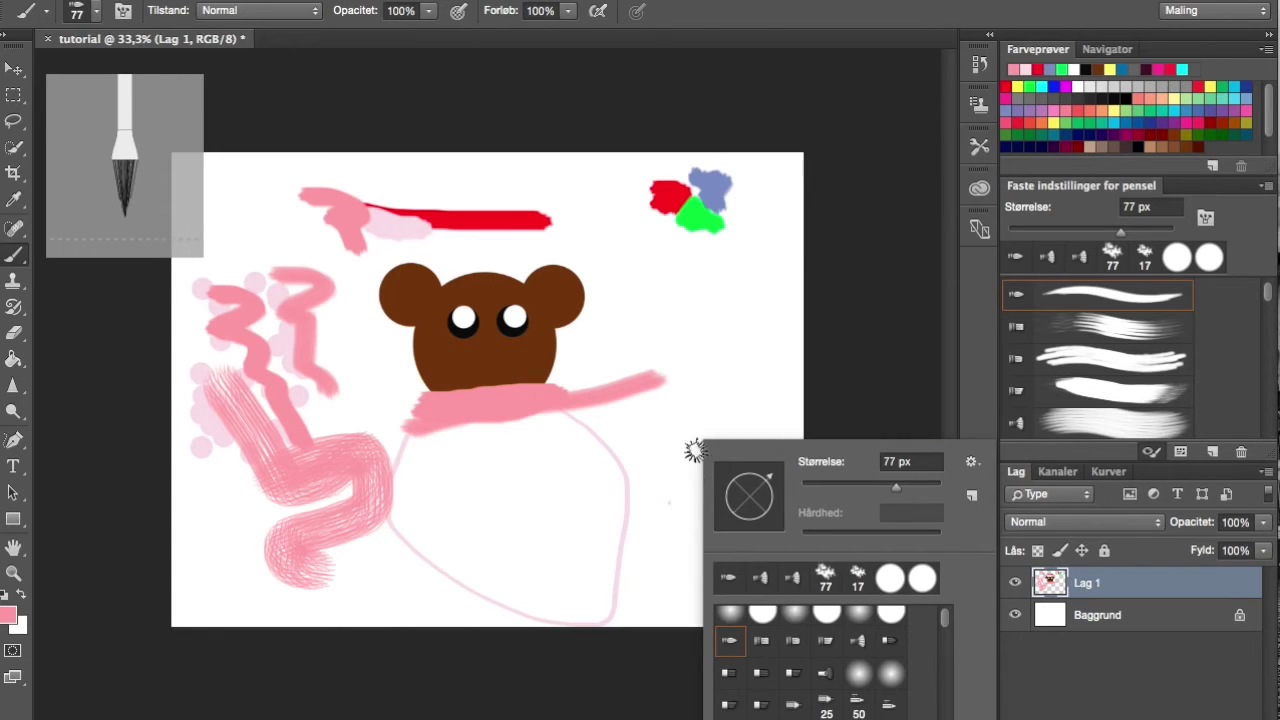
{"action": "scroll", "coordinate": [770, 628], "scroll_direction": "down", "scroll_amount": 10}
{"action": "scroll", "coordinate": [770, 628], "scroll_direction": "up", "scroll_amount": 10}
{"action": "left_click", "coordinate": [590, 575]}
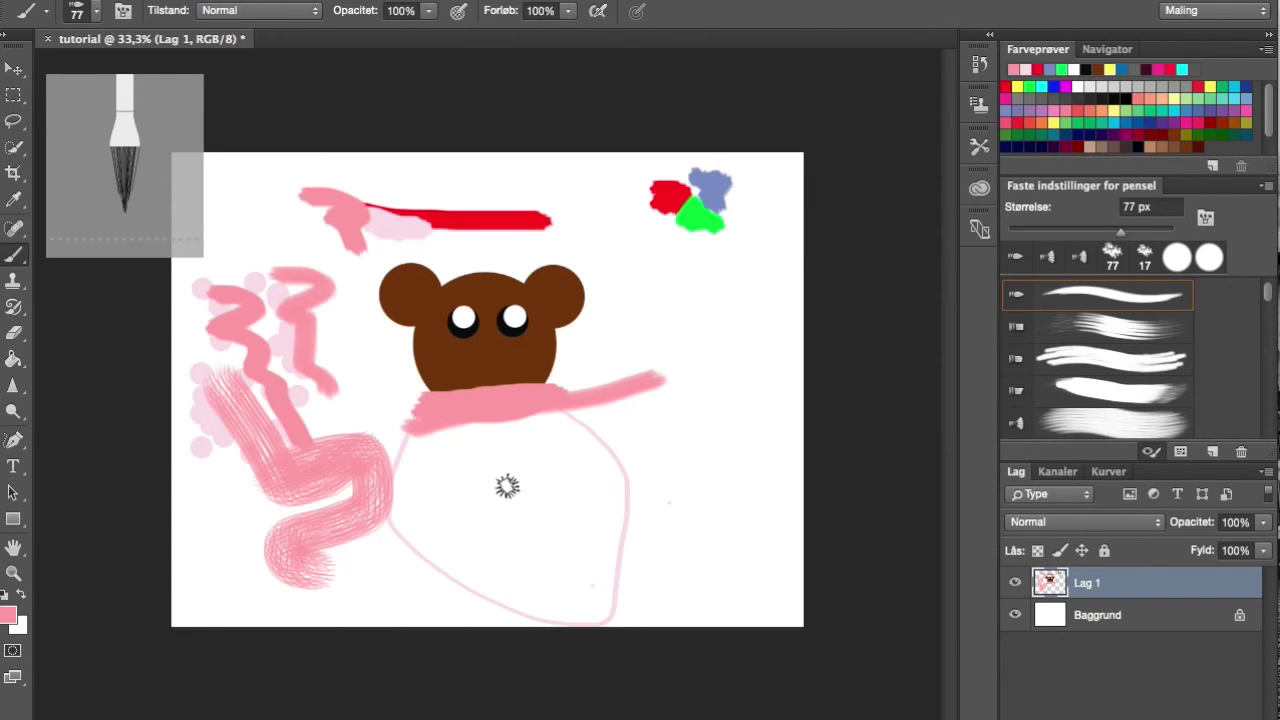
- Sample the pink at the scarf's upper edge as the painting colour
{"action": "left_click", "coordinate": [470, 388], "text": "alt"}
{"action": "left_click_drag", "start_coordinate": [468, 387], "coordinate": [462, 390]}
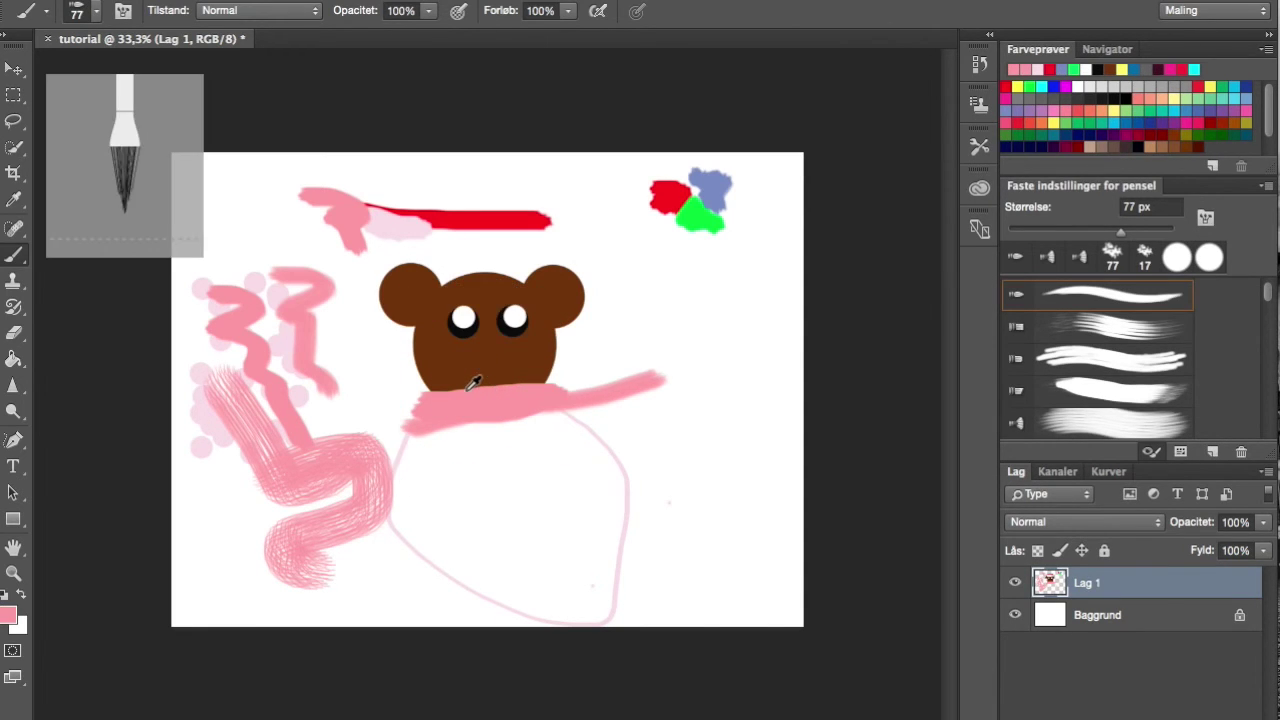
- Enable Spredning in the brush settings at 195% and set Antalvariation to 16%
{"action": "left_click", "coordinate": [1207, 217]}
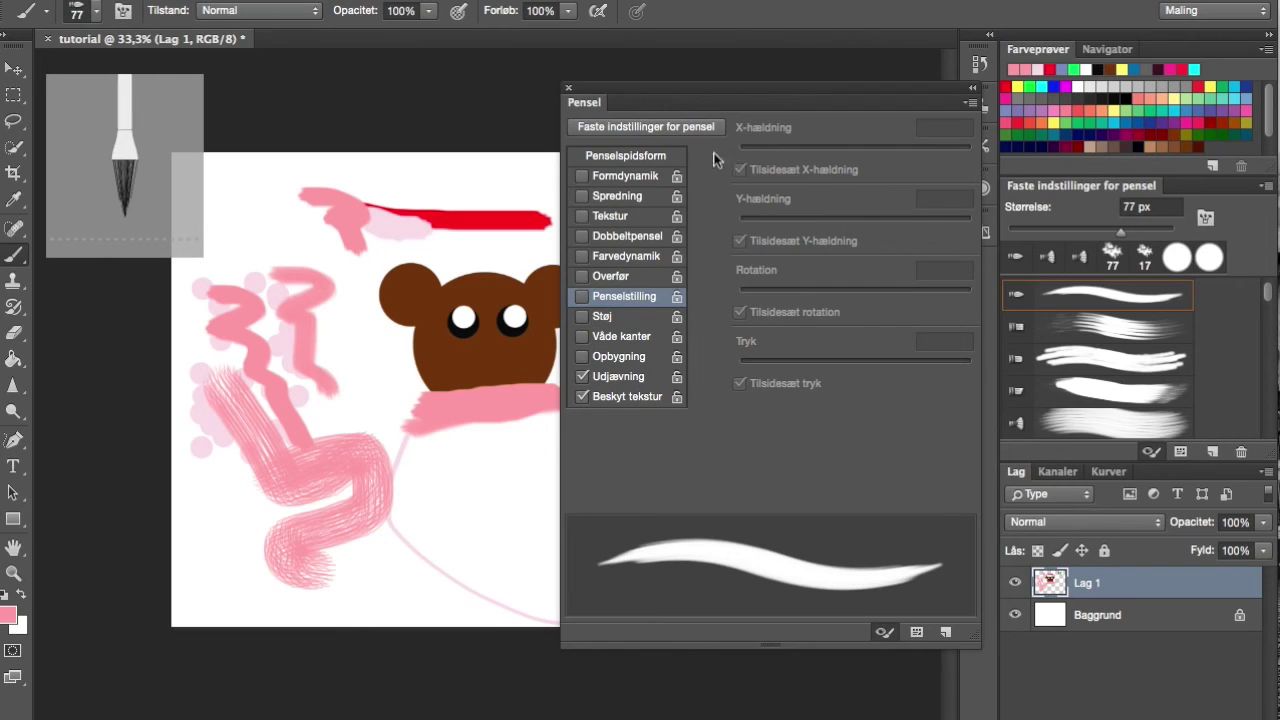
{"action": "left_click", "coordinate": [610, 198]}
{"action": "left_click", "coordinate": [785, 152]}
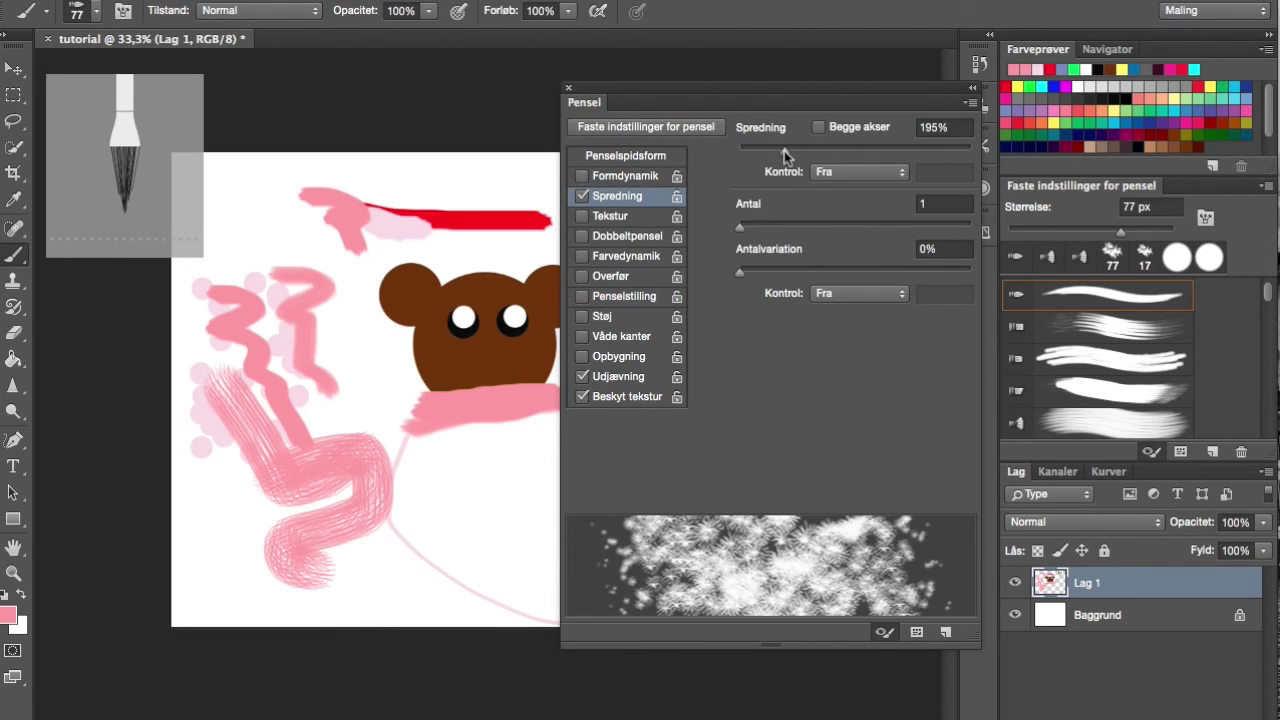
{"action": "left_click", "coordinate": [776, 270]}
- Paint a scattered pink stroke diagonally from the zigzags into the bear's body outline, and close the brush settings
{"action": "left_click_drag", "start_coordinate": [309, 423], "coordinate": [491, 520]}
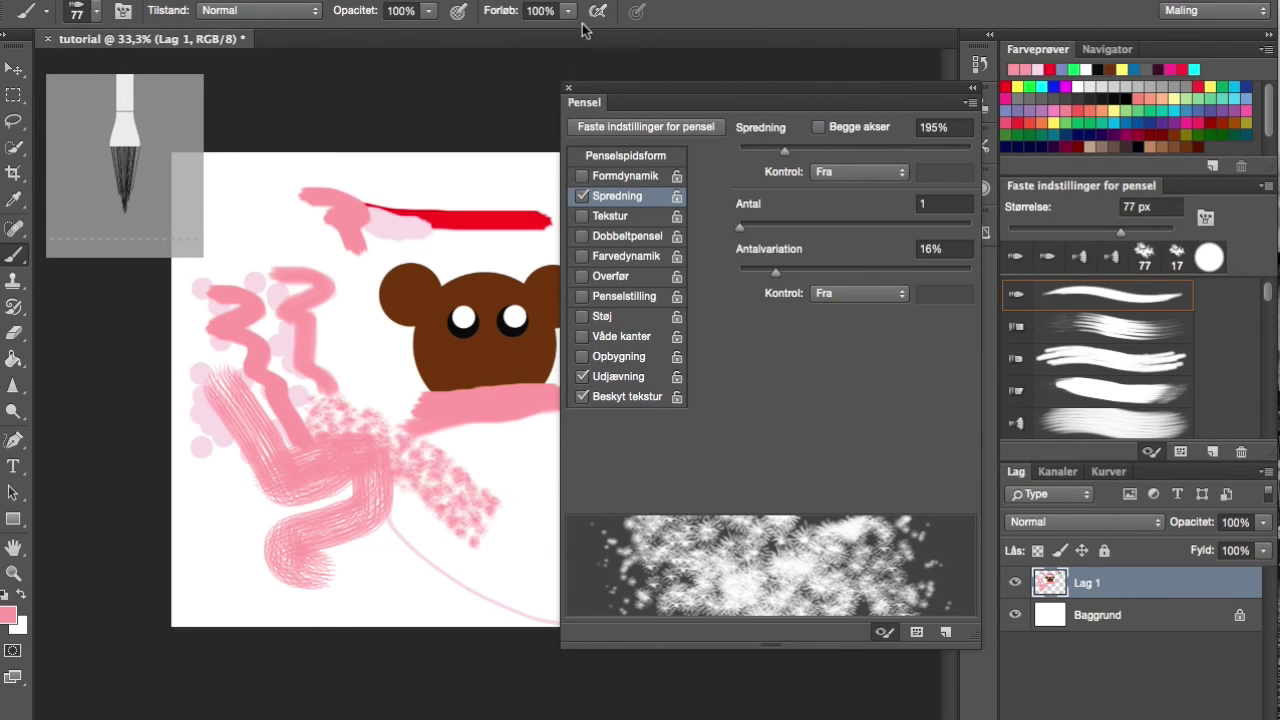
{"action": "left_click", "coordinate": [568, 87]}
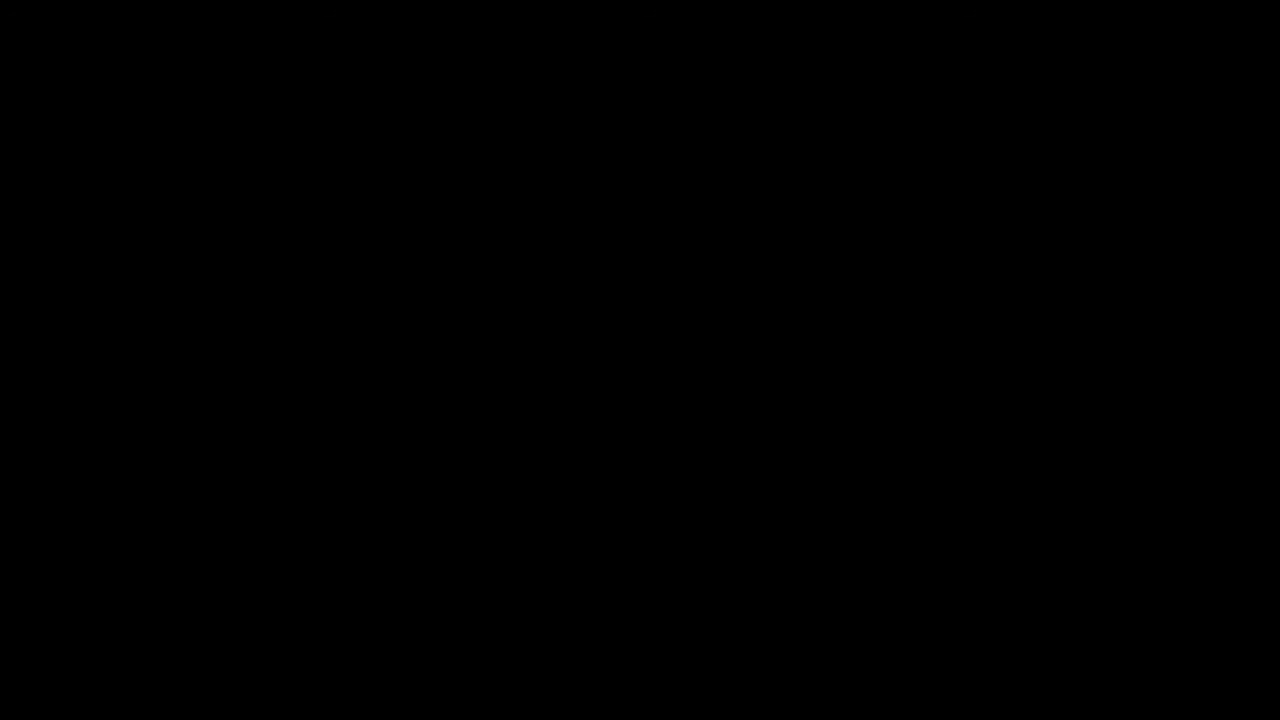